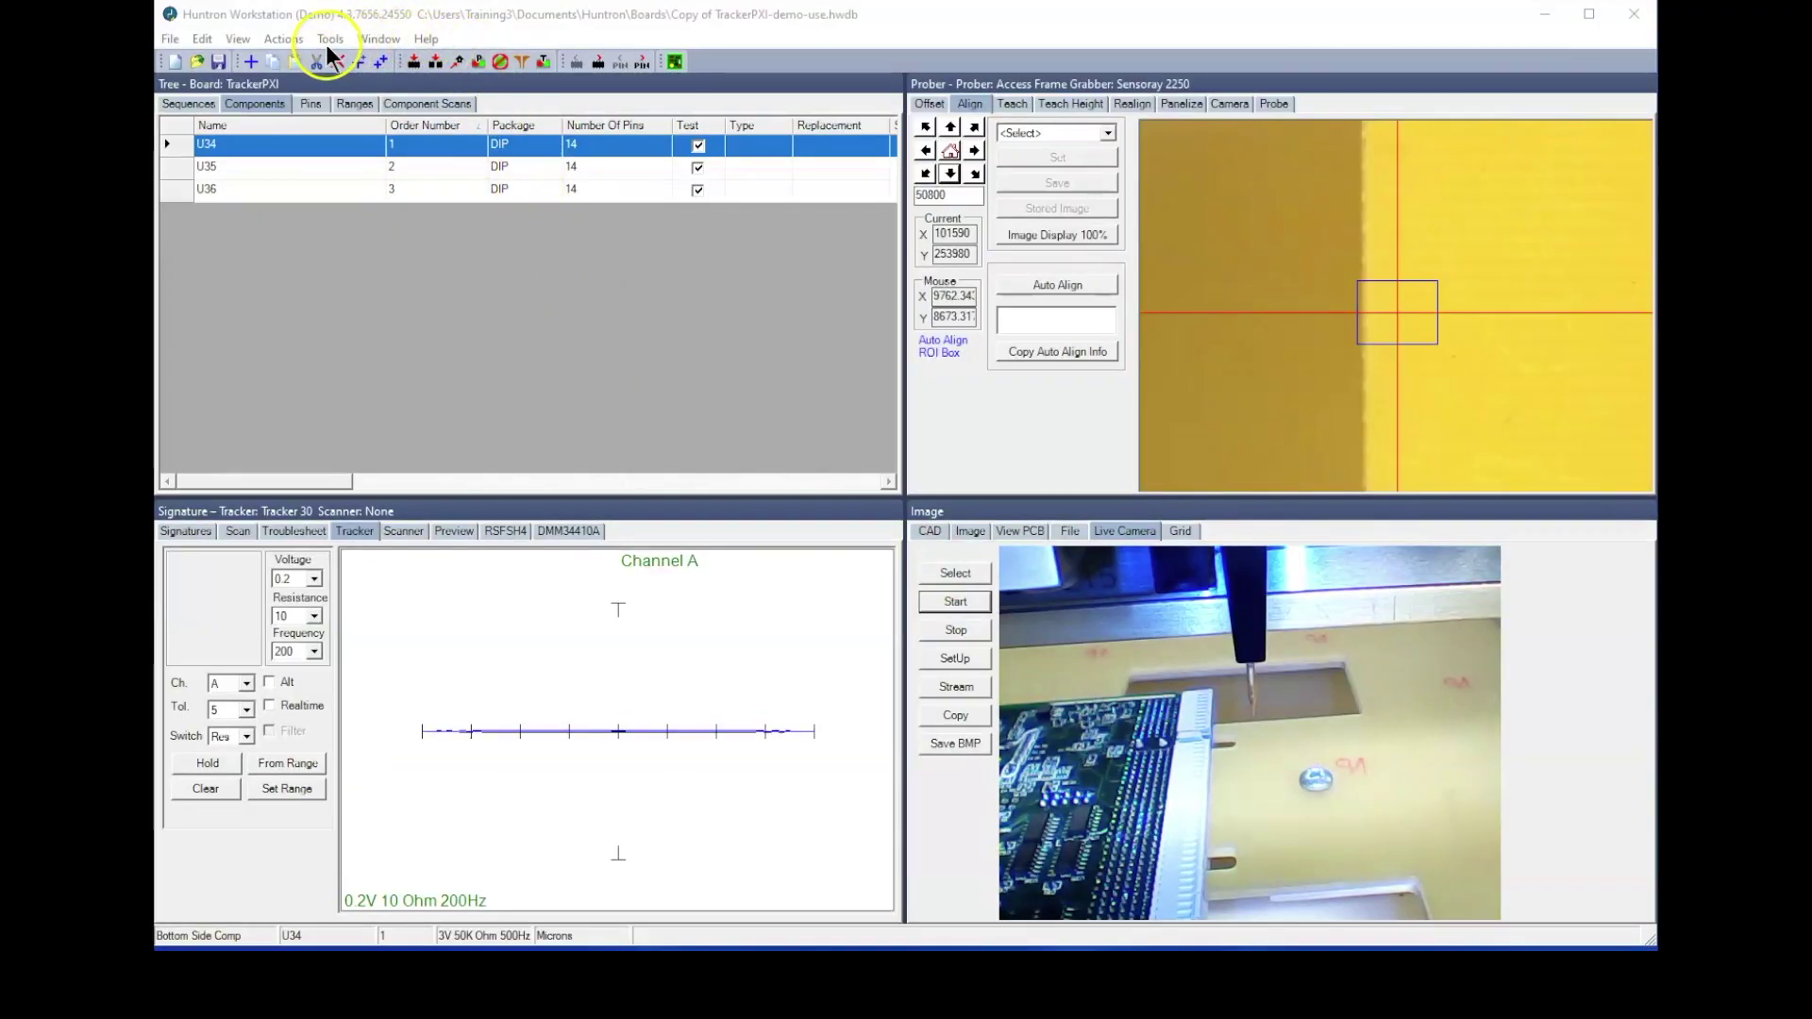
- Make the default component Open Check Type Recheck with Open Recheck Depth 1219, saved permanently
left_click(329, 40)
left_click(356, 61)
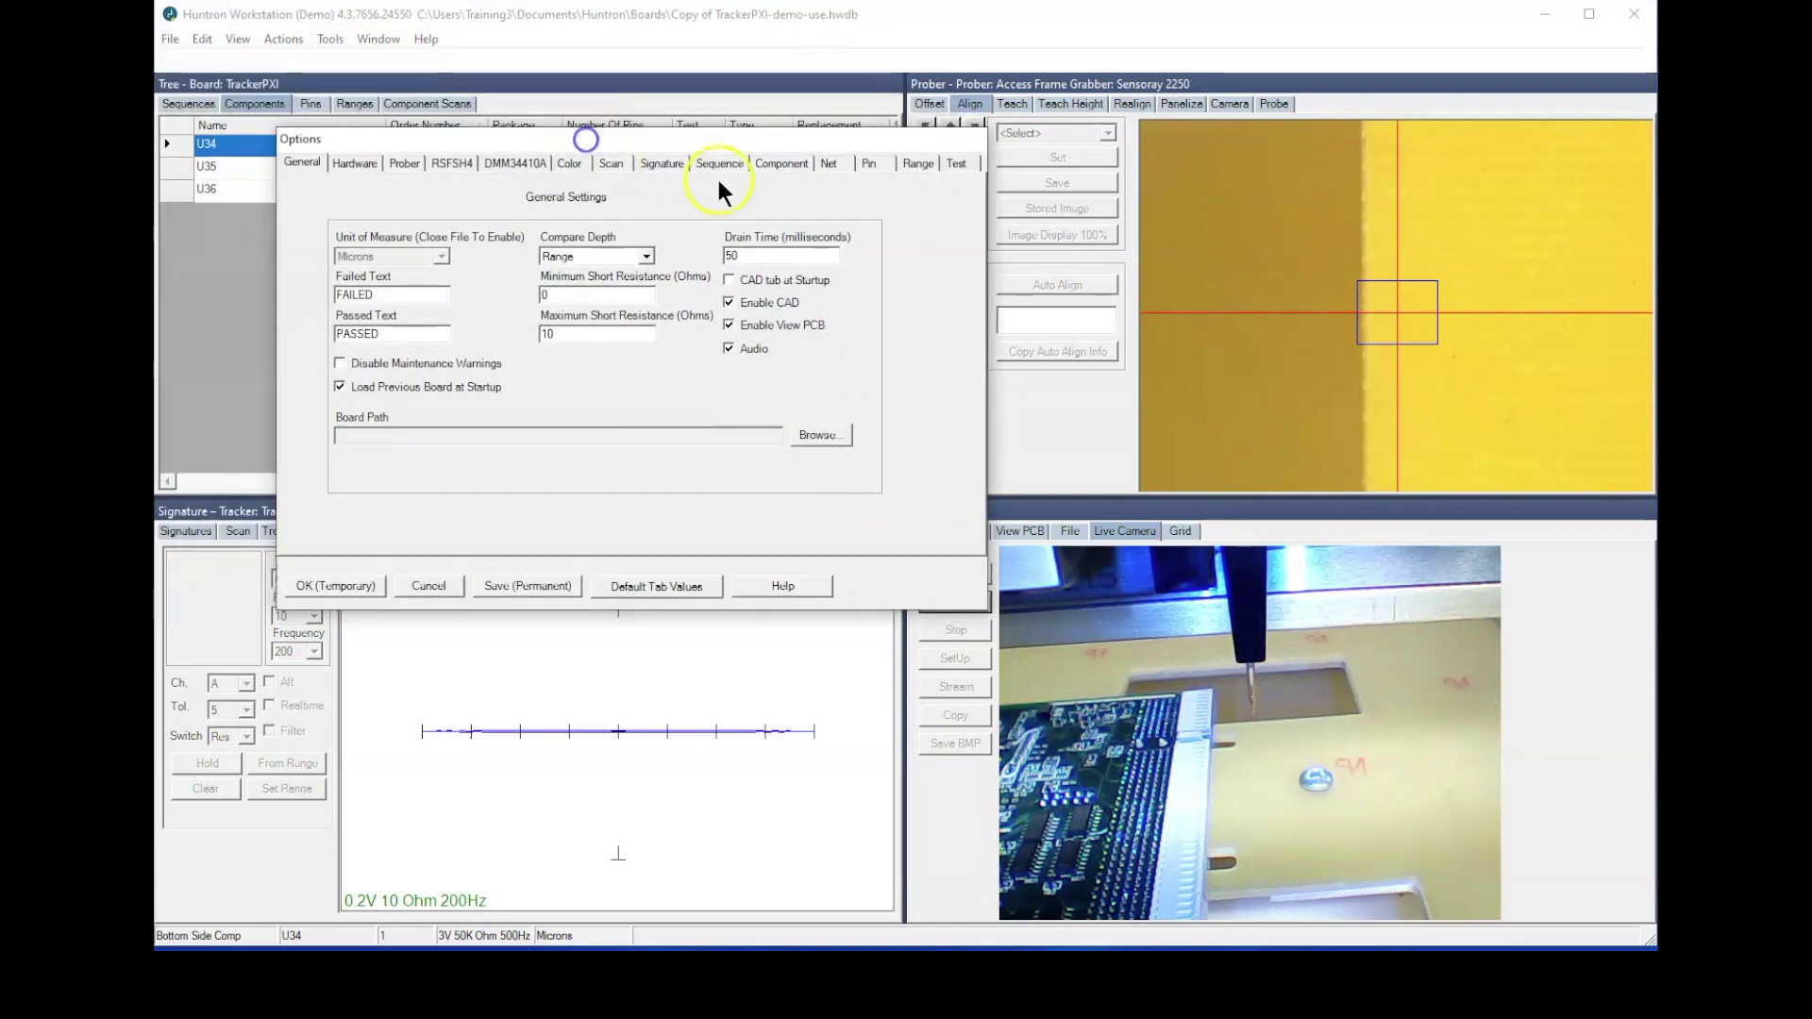
left_click(783, 165)
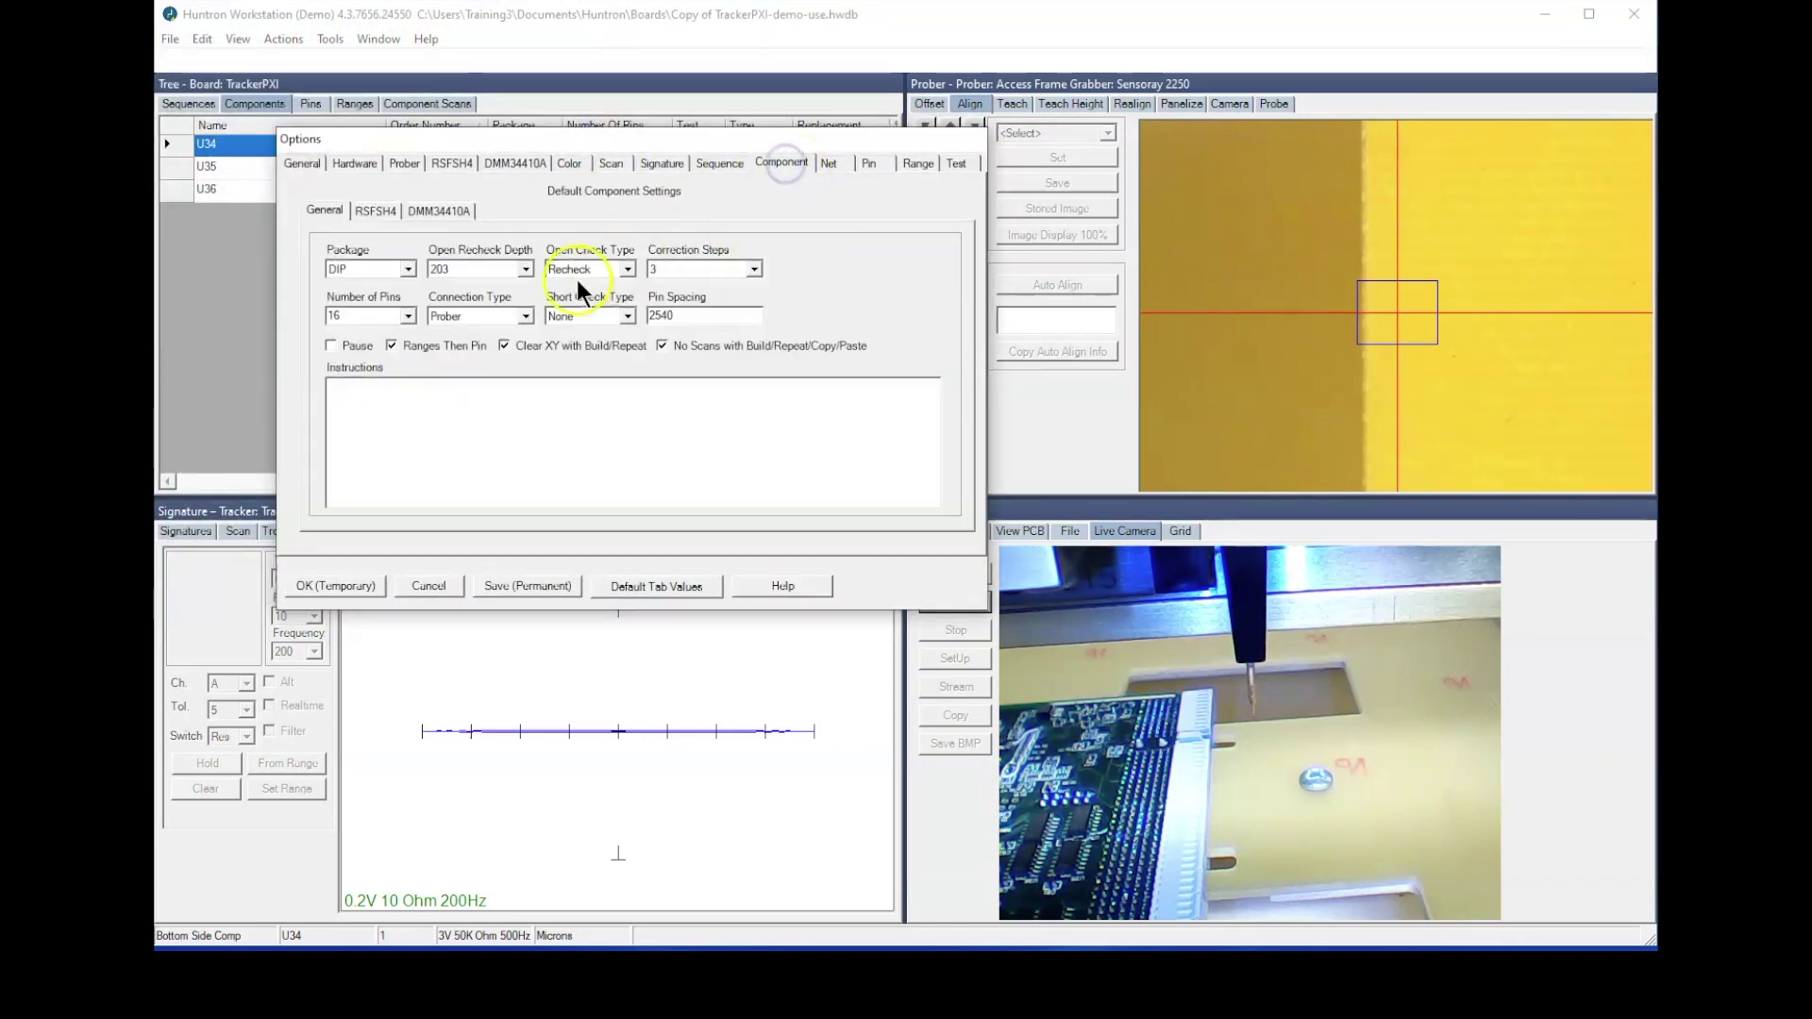
left_click(627, 269)
left_click(605, 299)
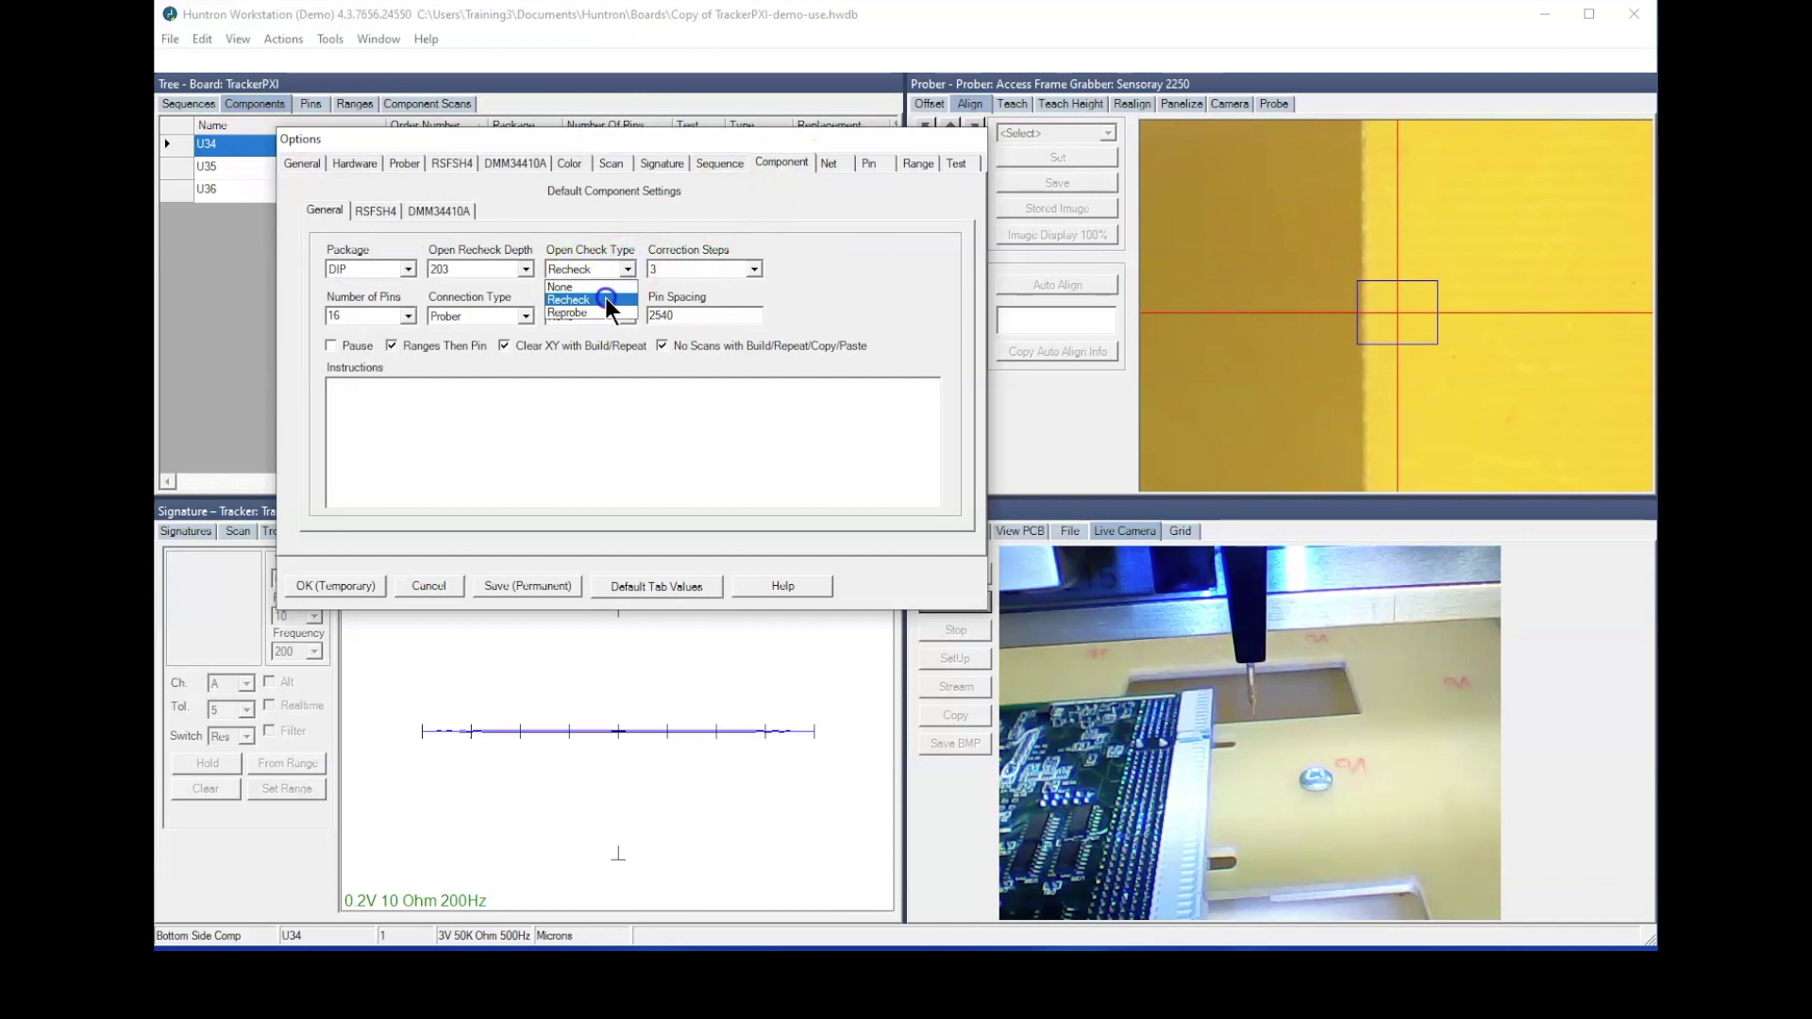
left_click(526, 270)
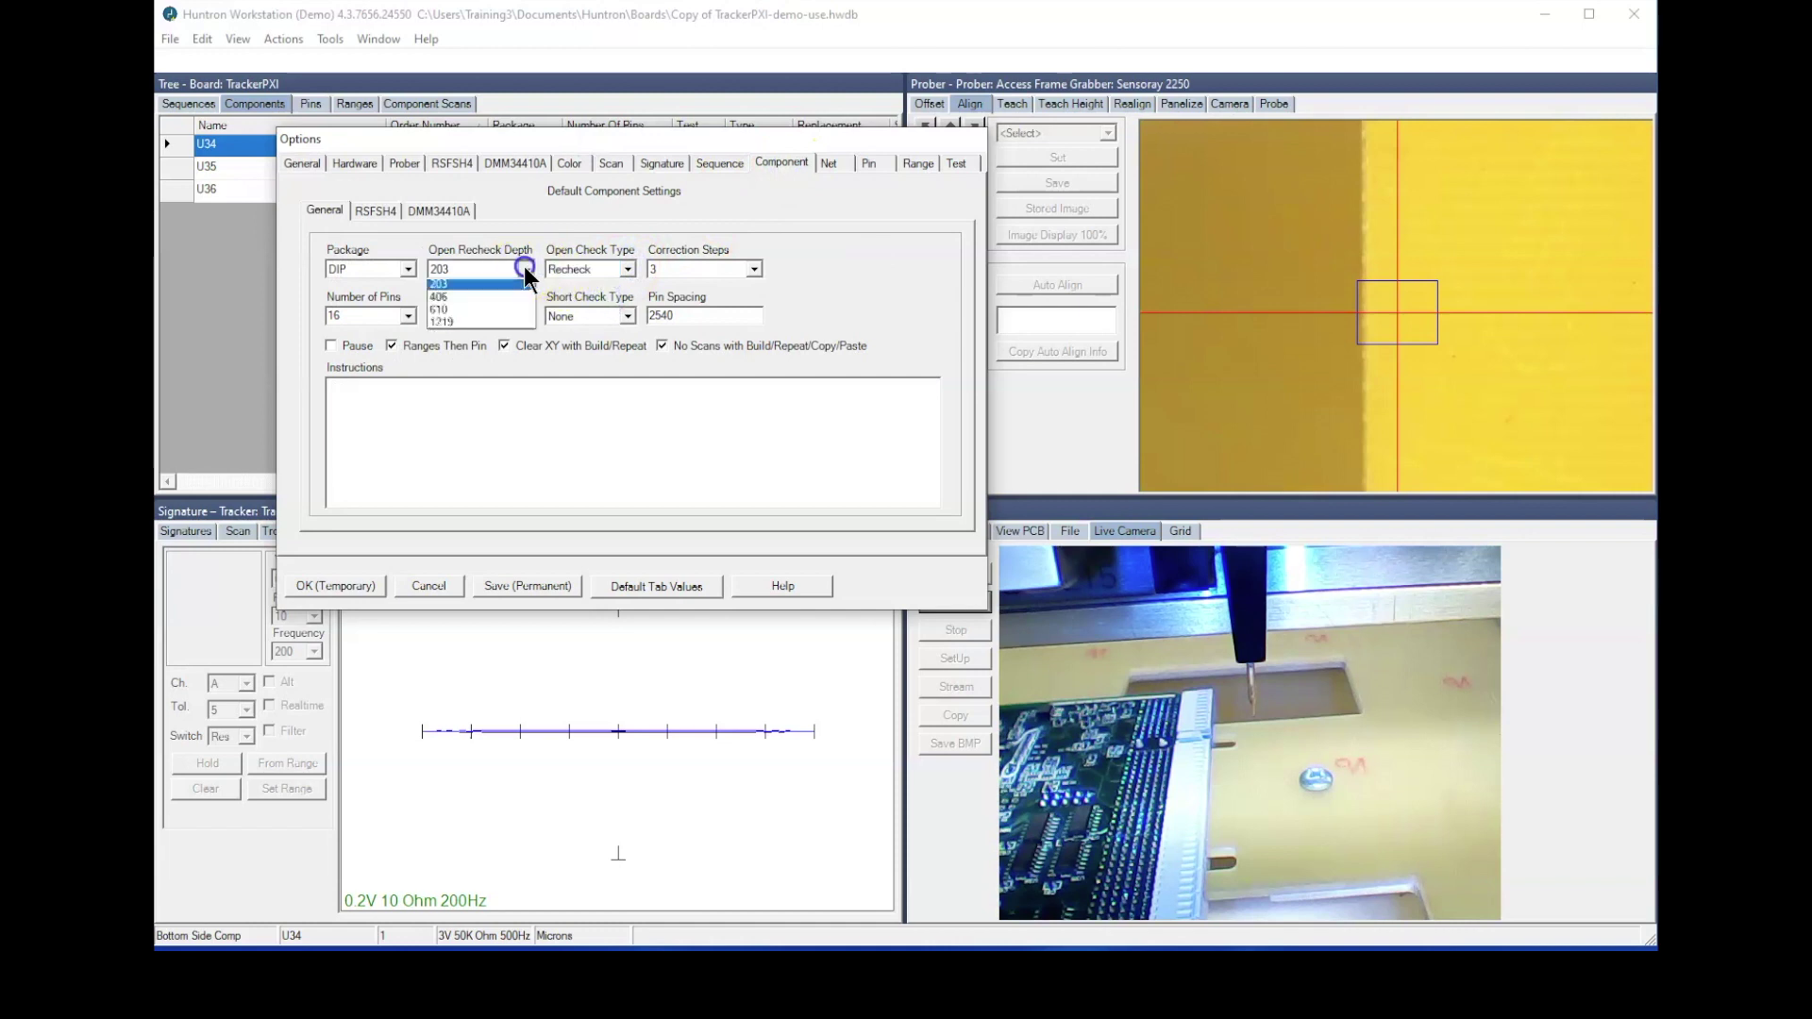
left_click(481, 326)
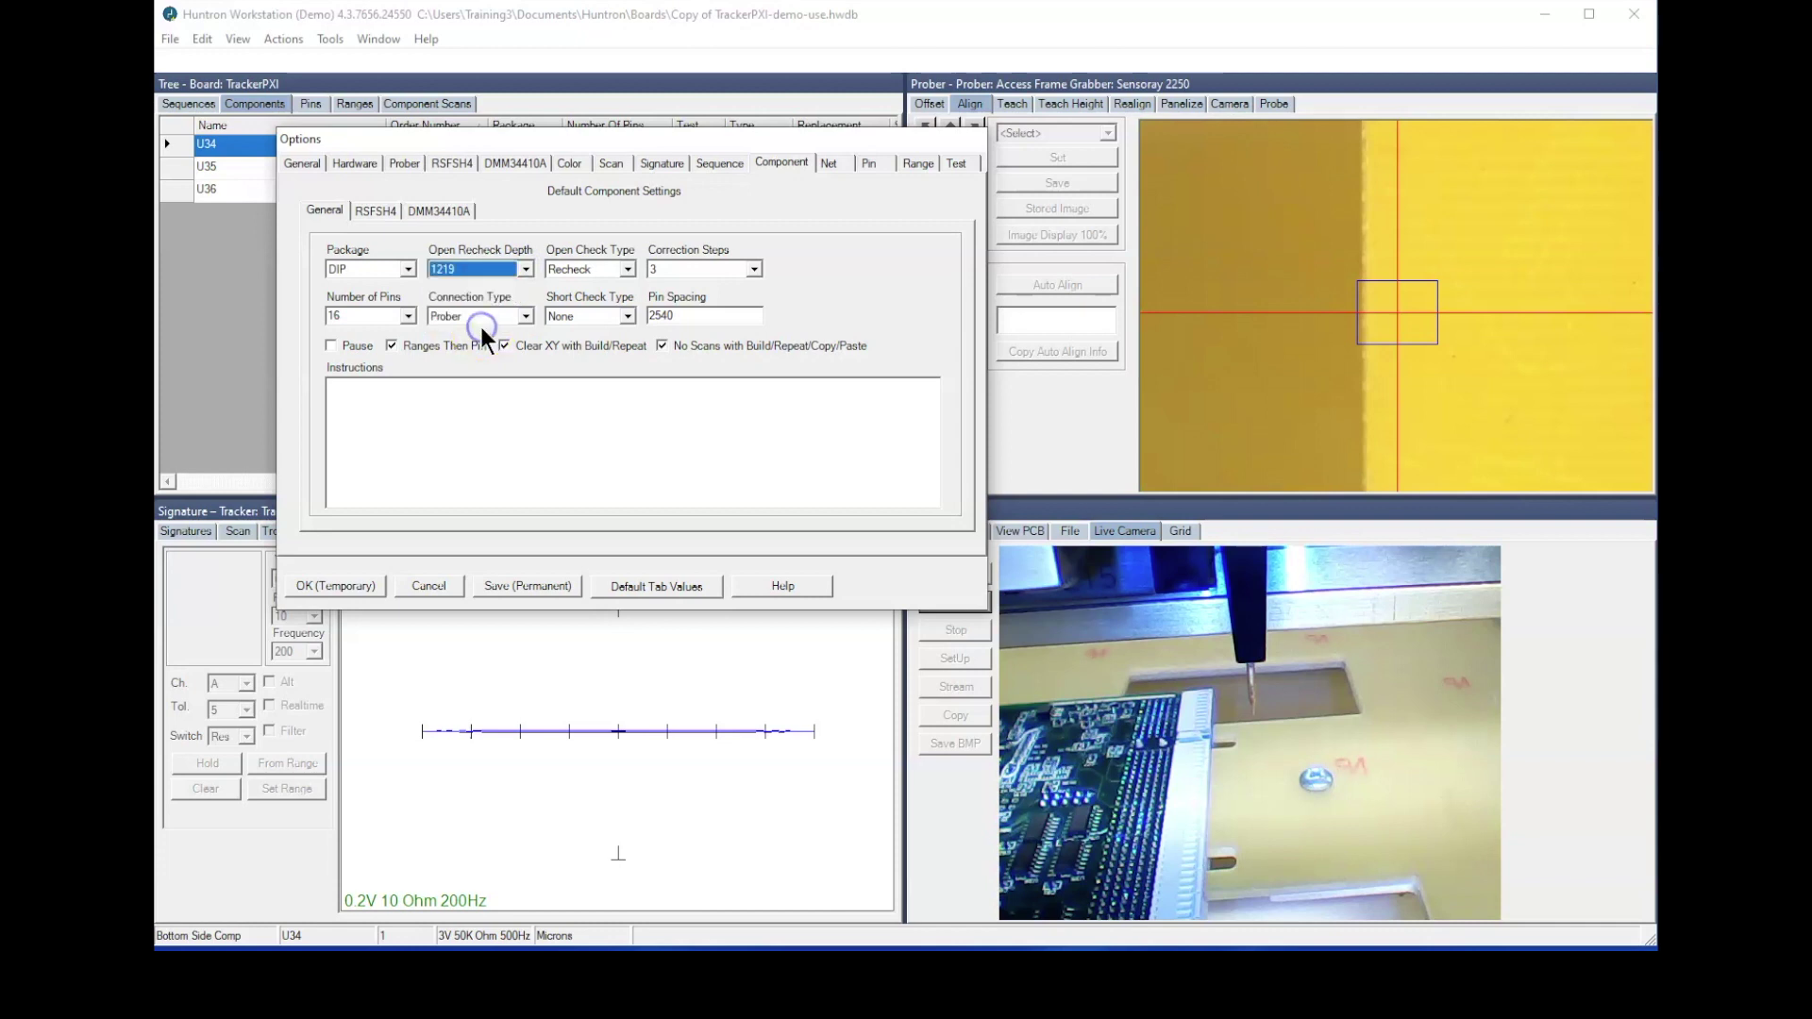
left_click(494, 590)
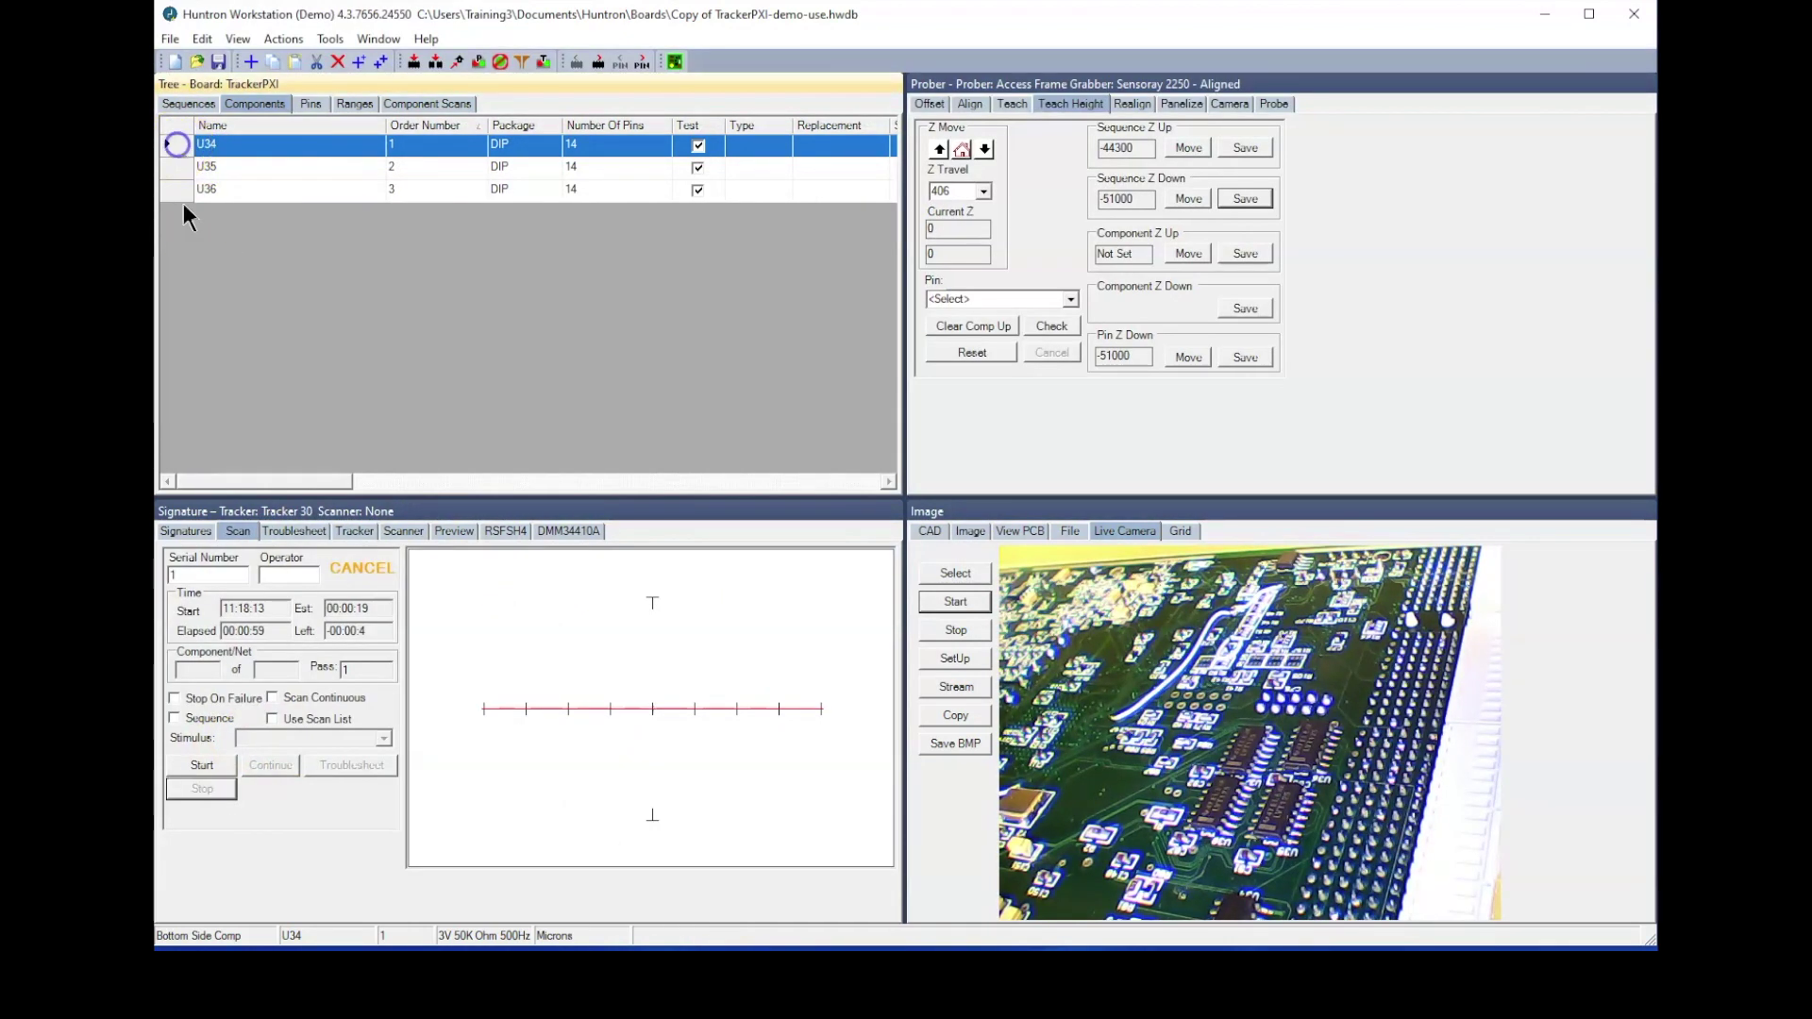
- Set U34's Open Check Type to Recheck and bring up U36's Open Check Type choices
left_click_drag(235, 478, 423, 491)
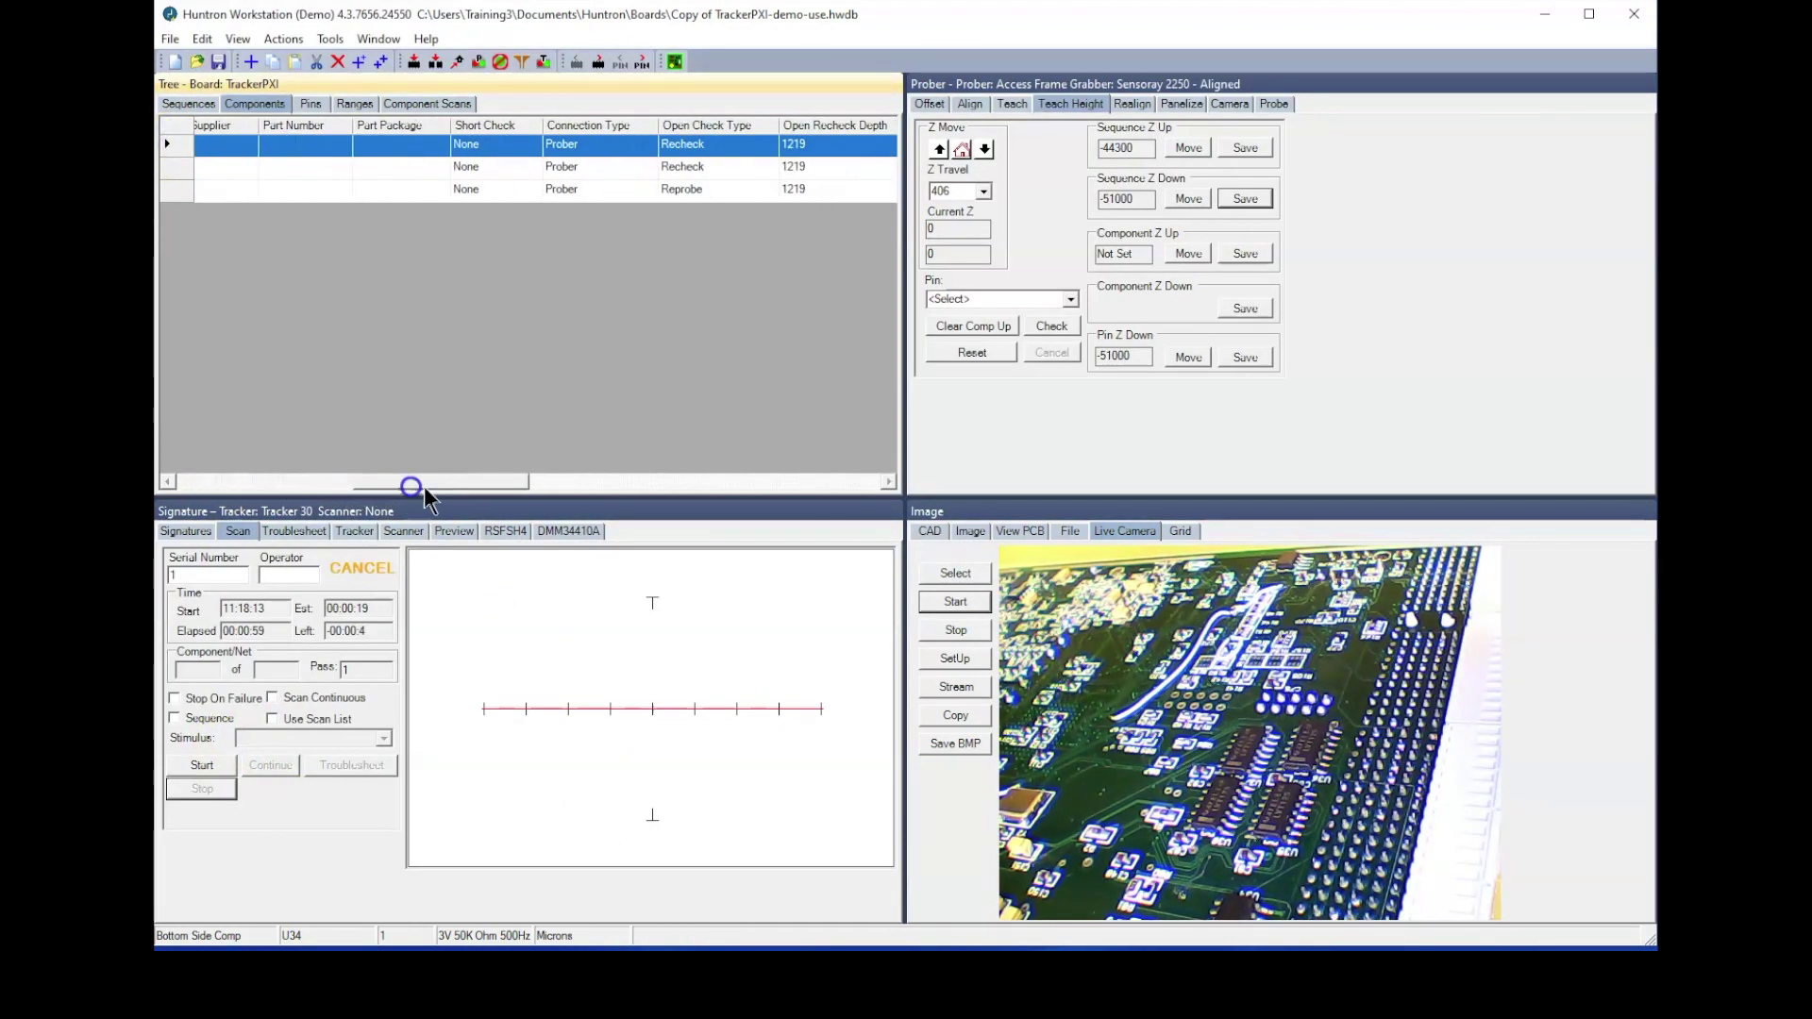
left_click(762, 145)
left_click(765, 146)
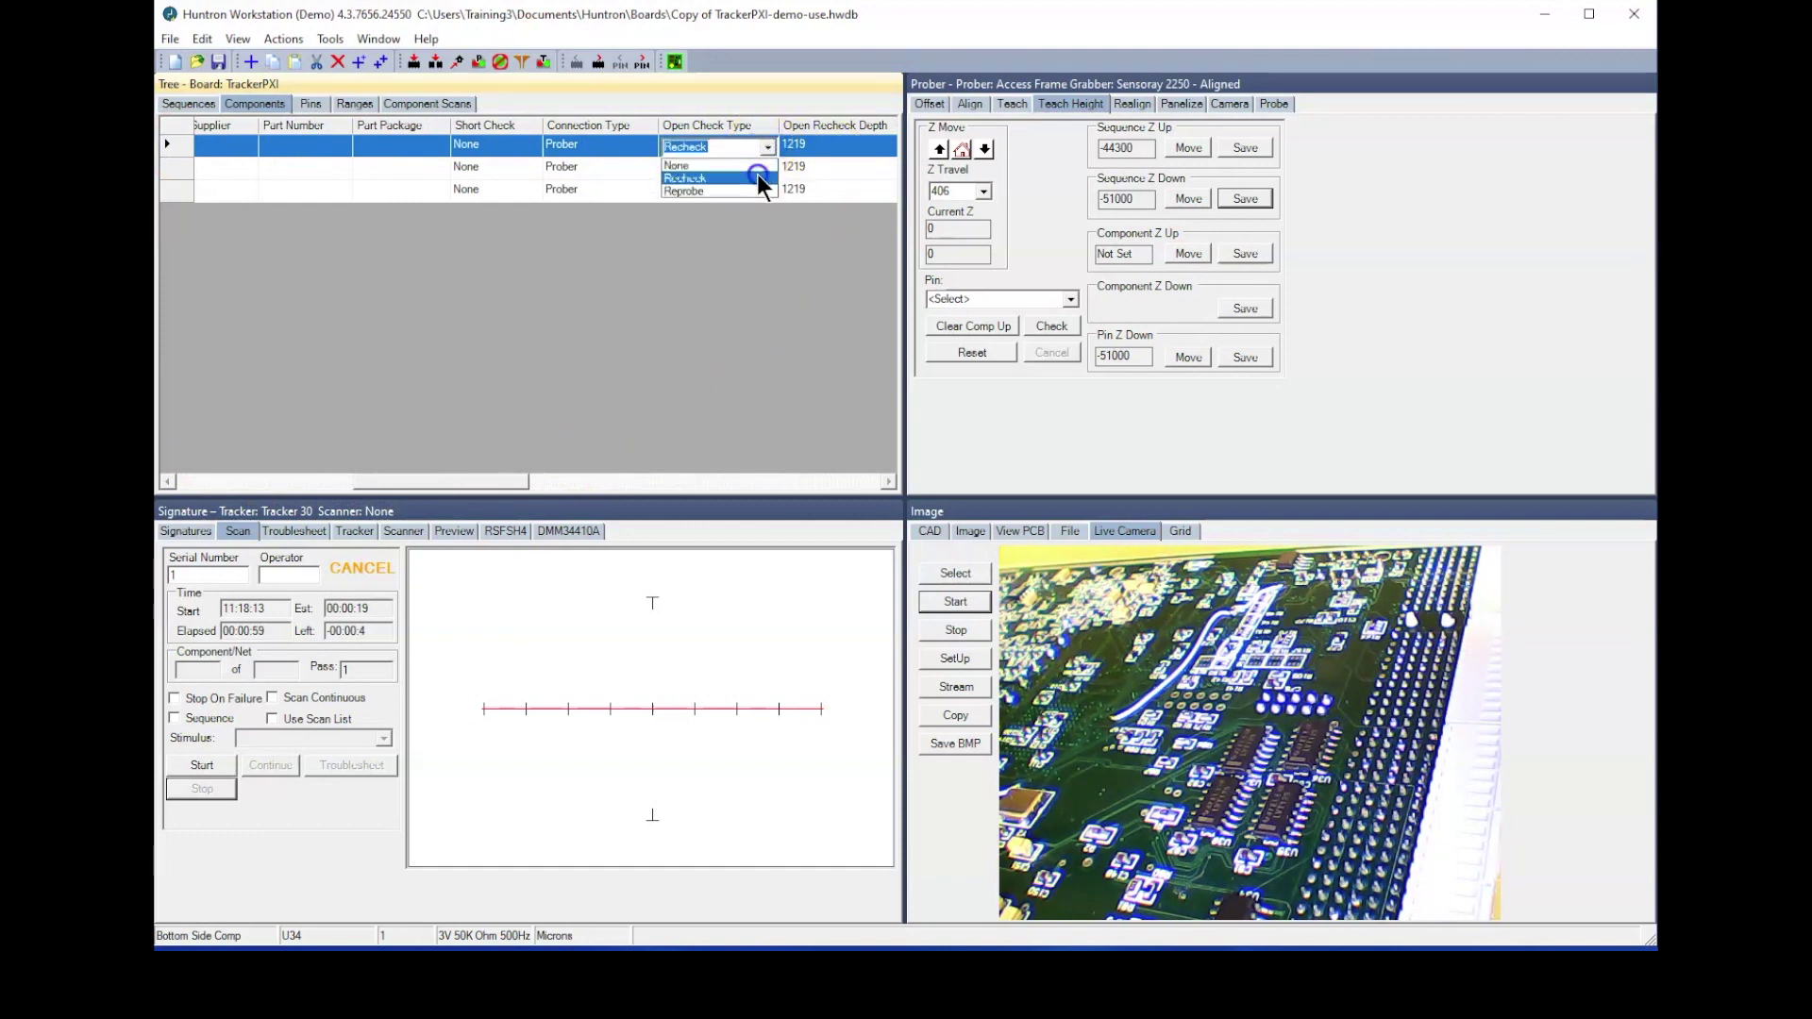
left_click(757, 174)
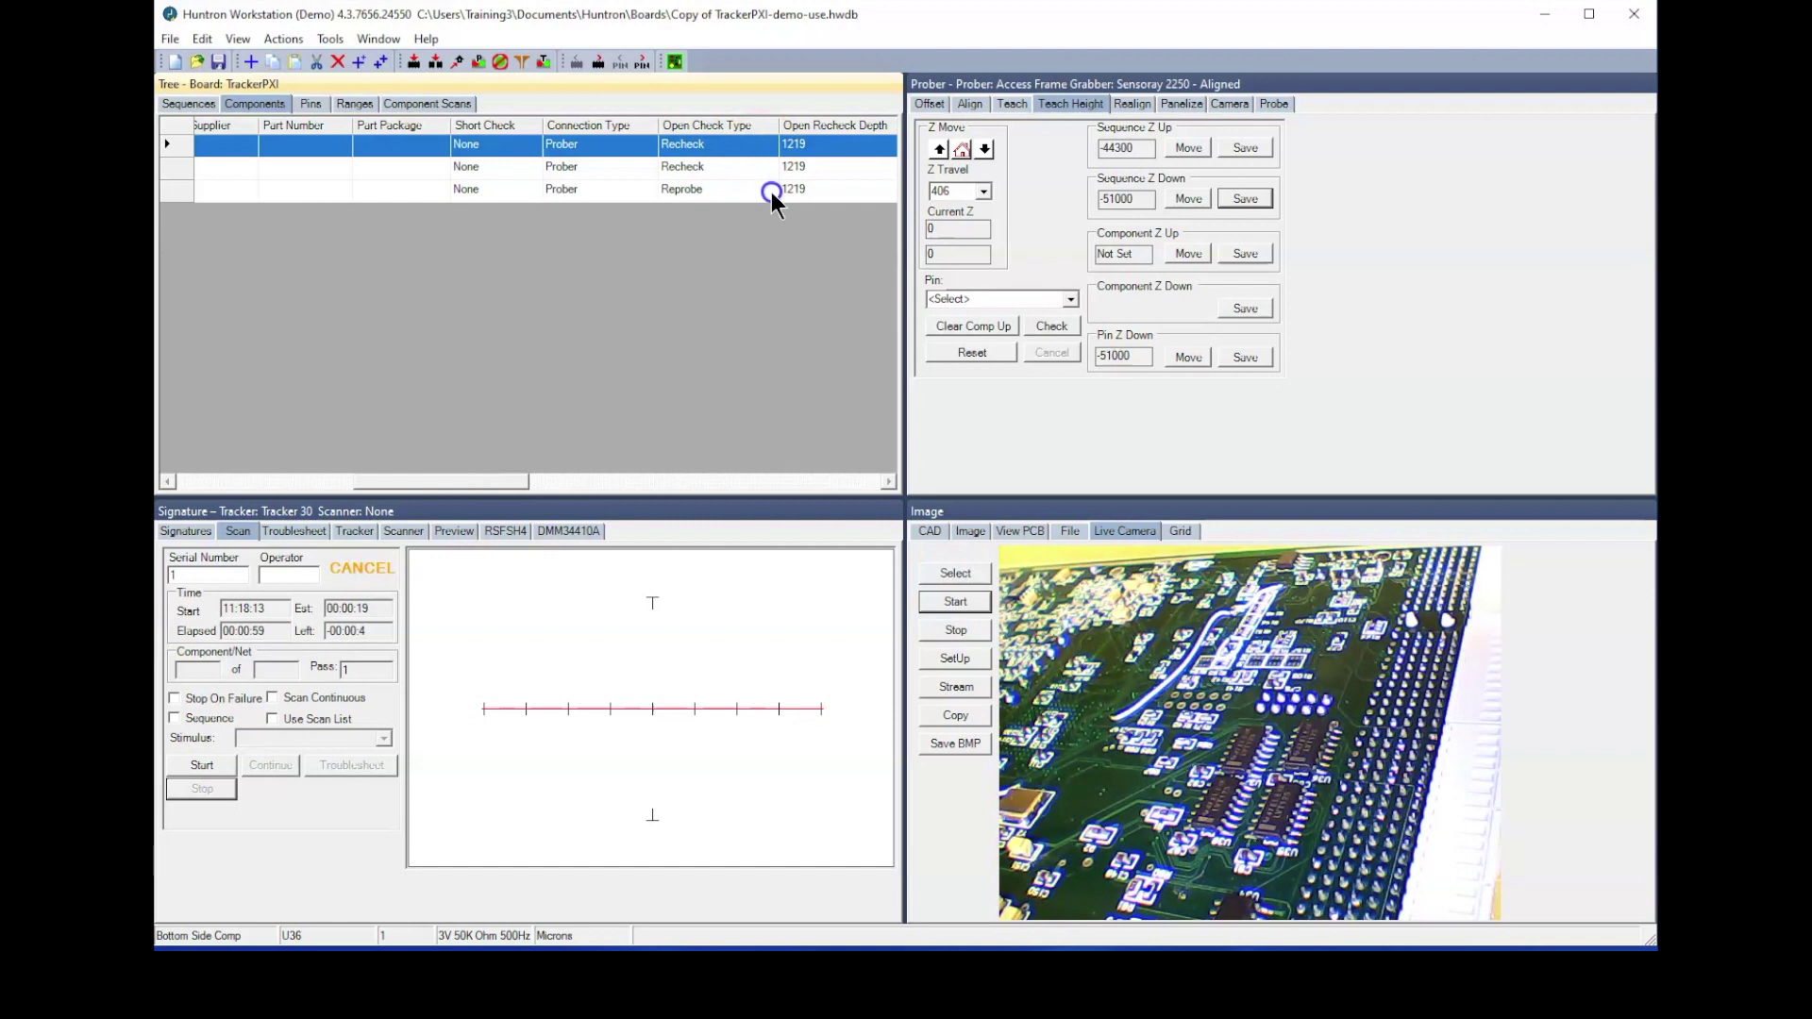
left_click(772, 192)
left_click(767, 192)
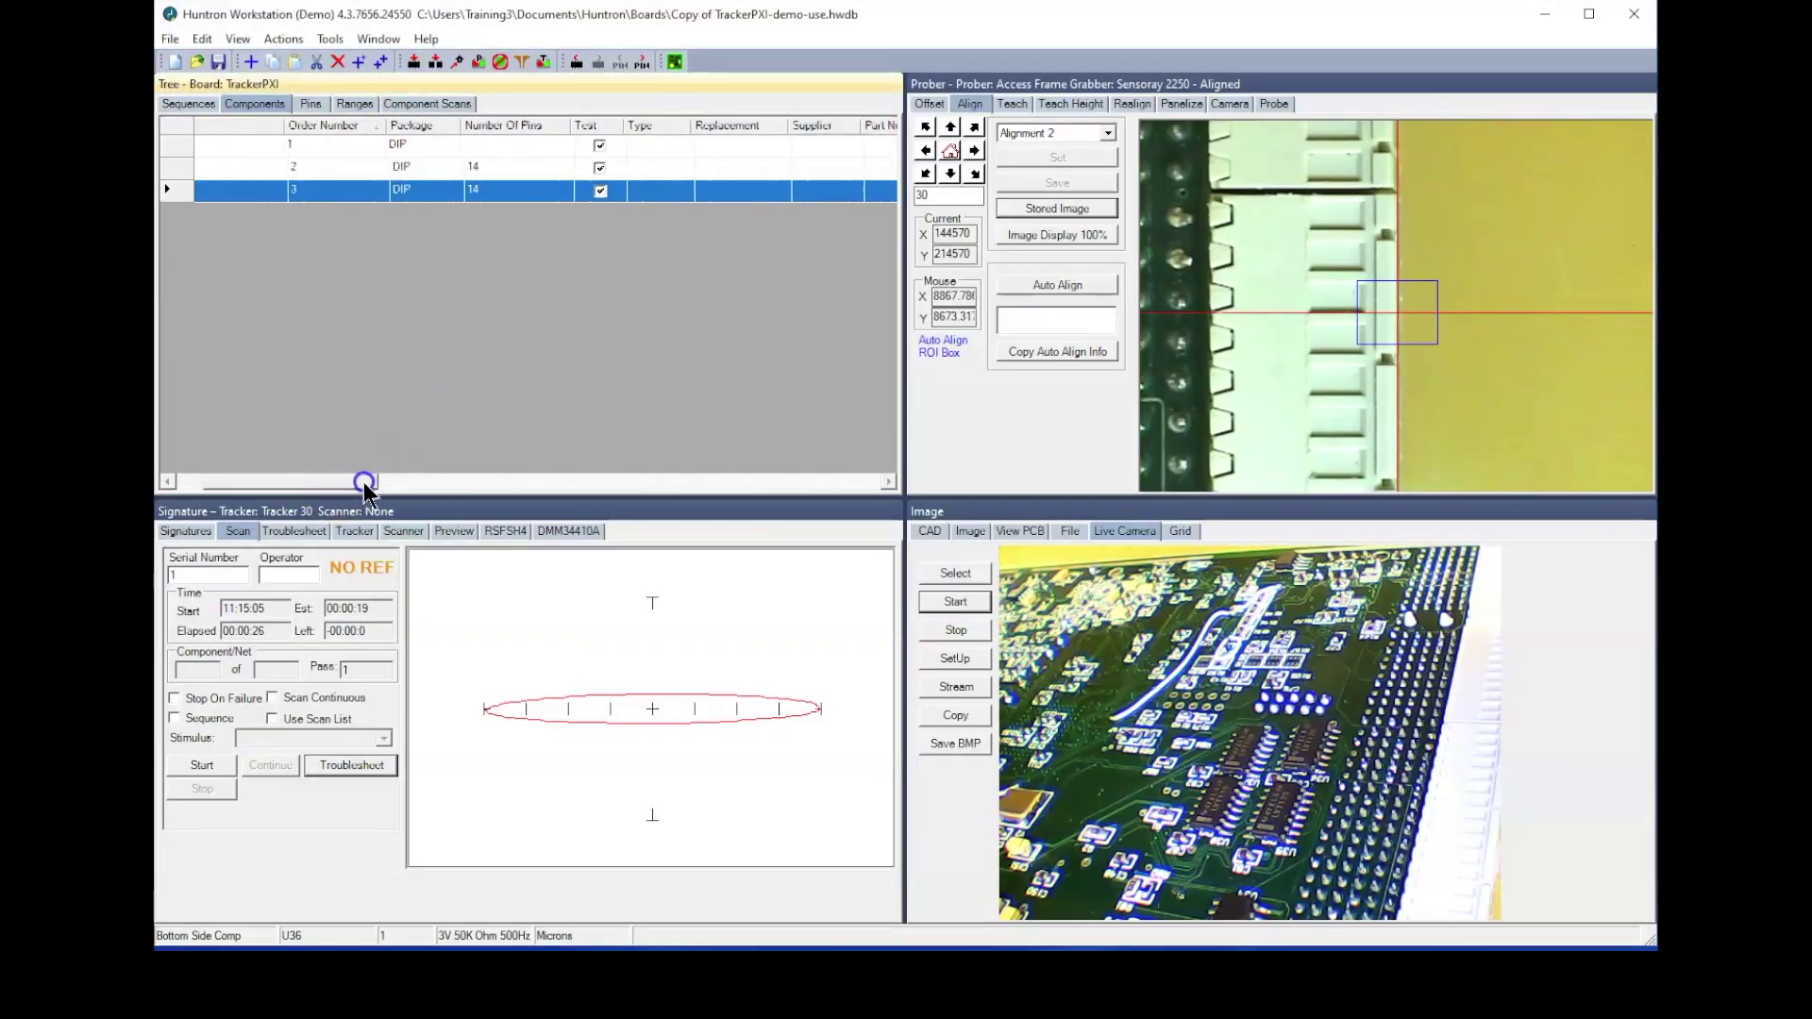
- Change U36's Open Check Type to Reprobe and start a new board scan
left_click_drag(364, 483, 501, 481)
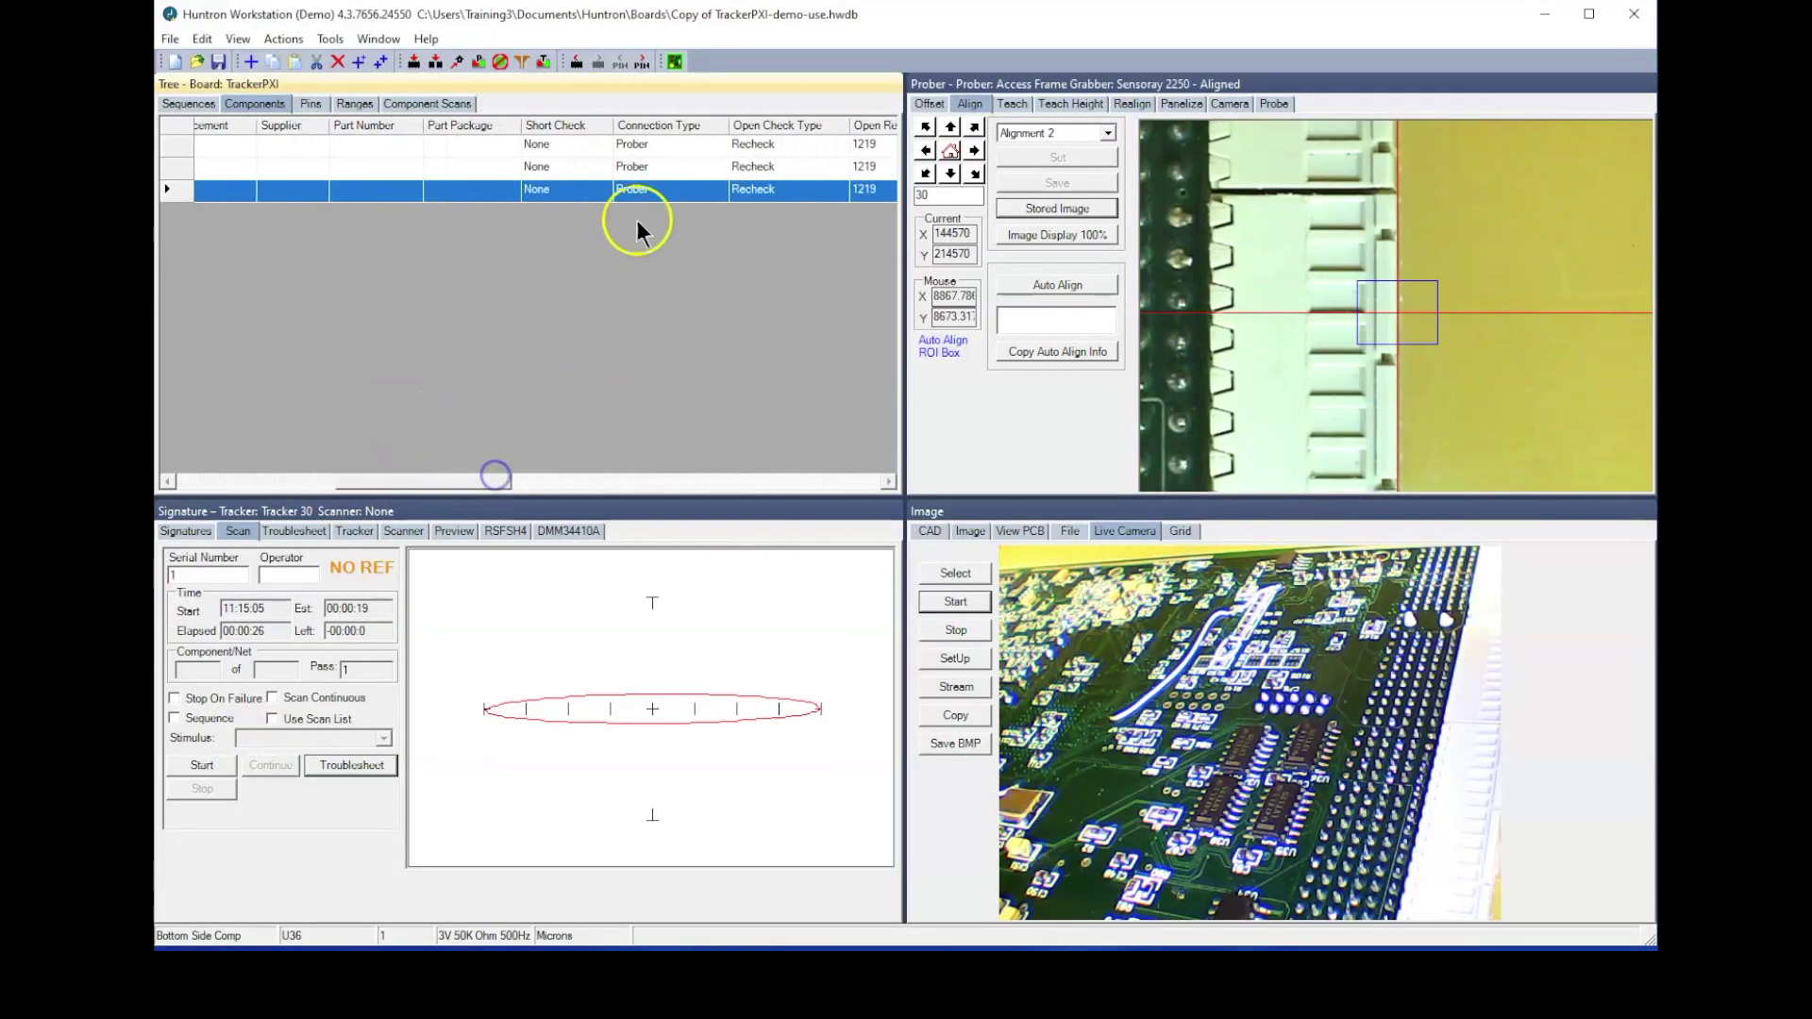
left_click(812, 192)
left_click(837, 192)
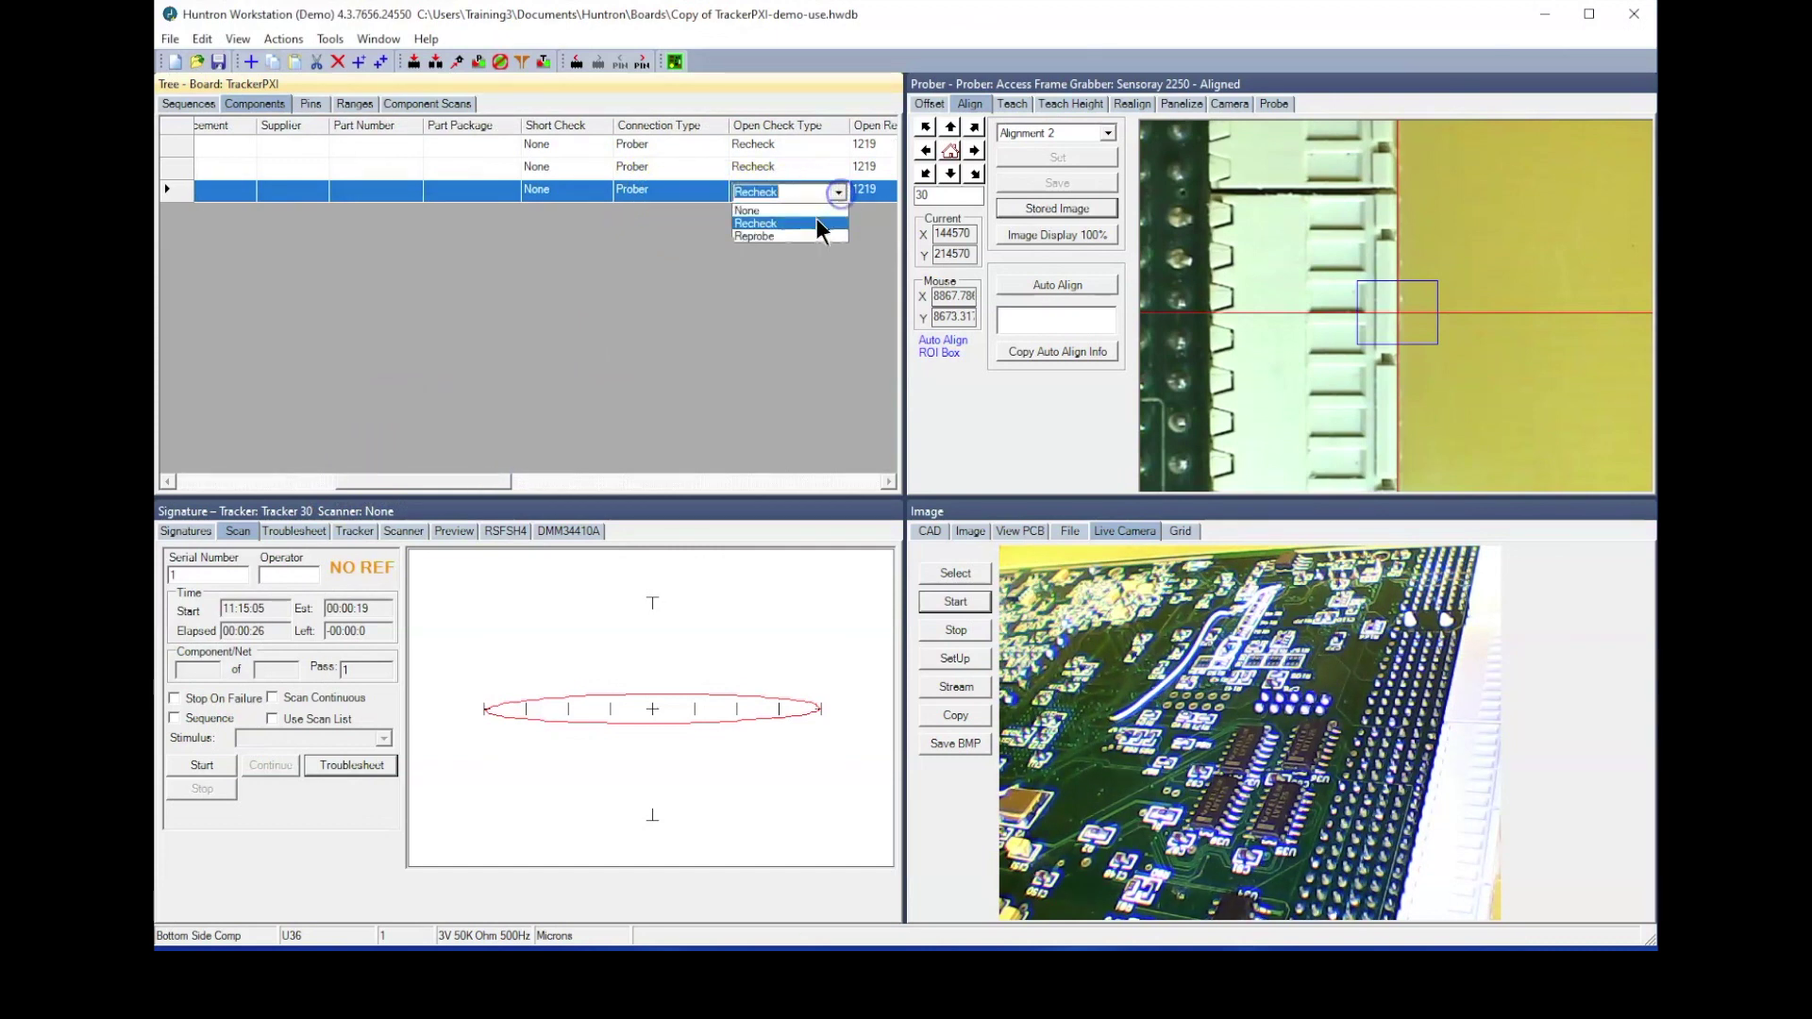
left_click(814, 237)
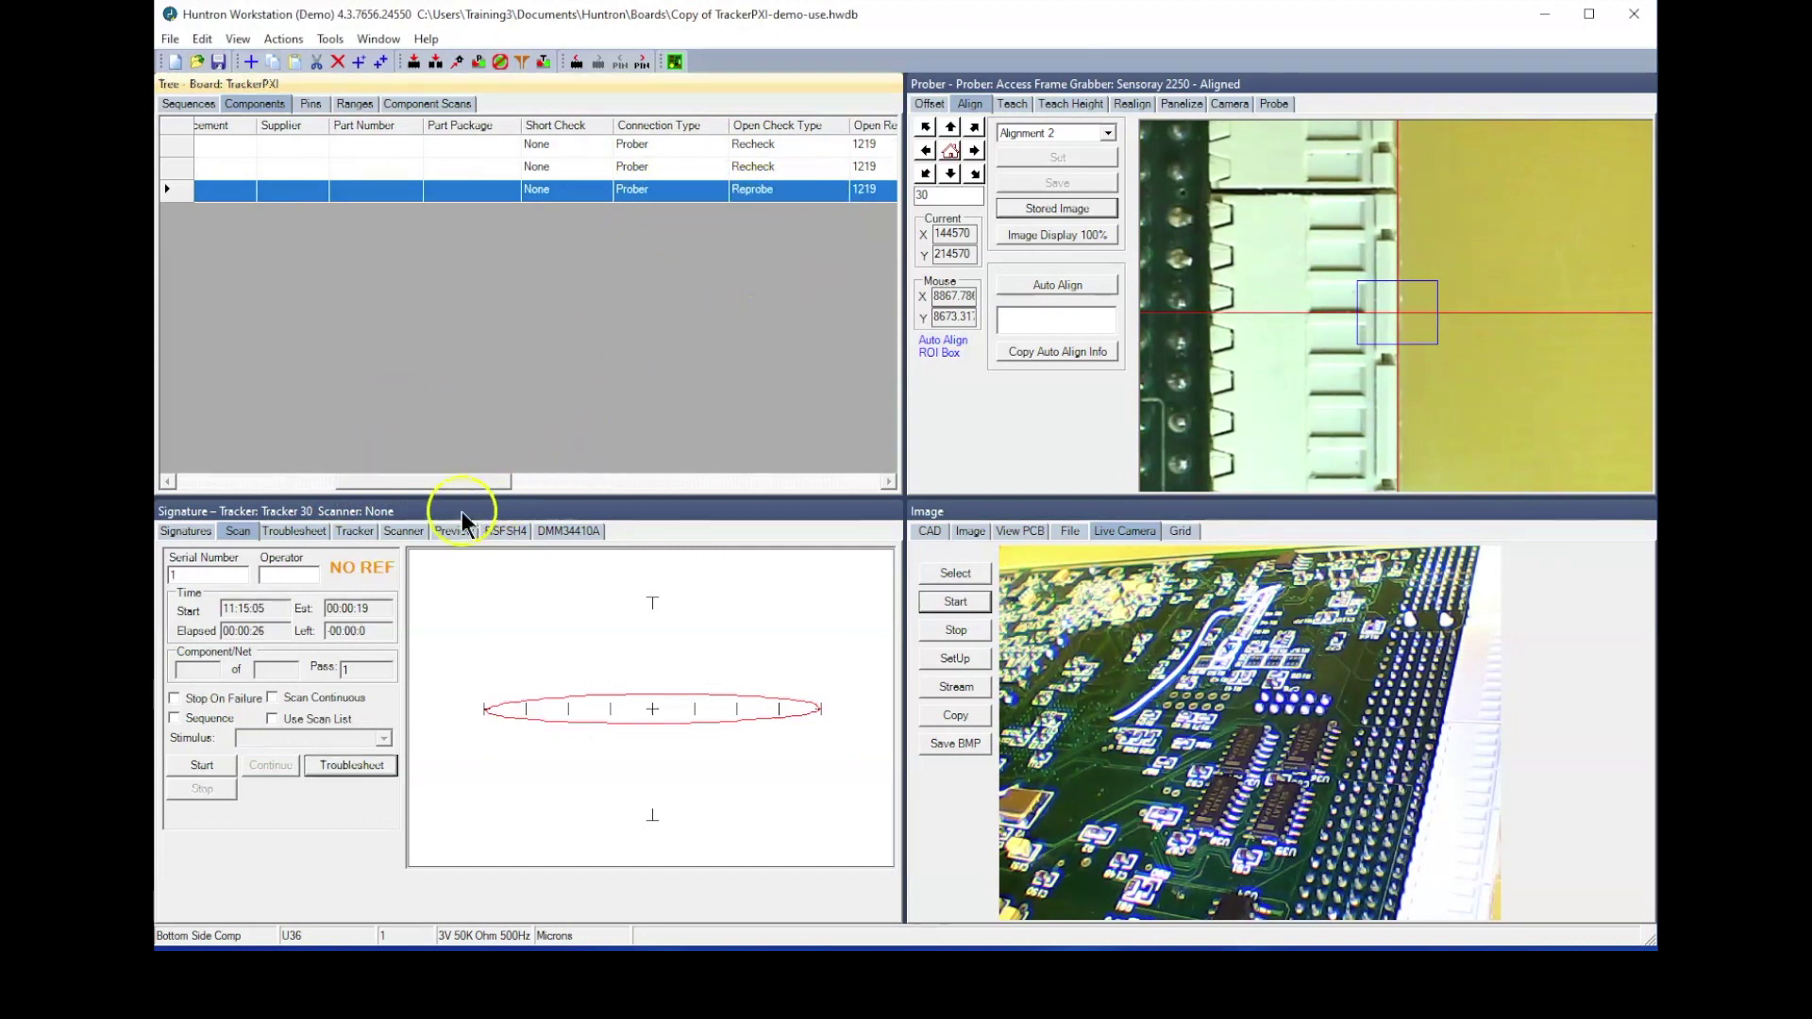
left_click(201, 765)
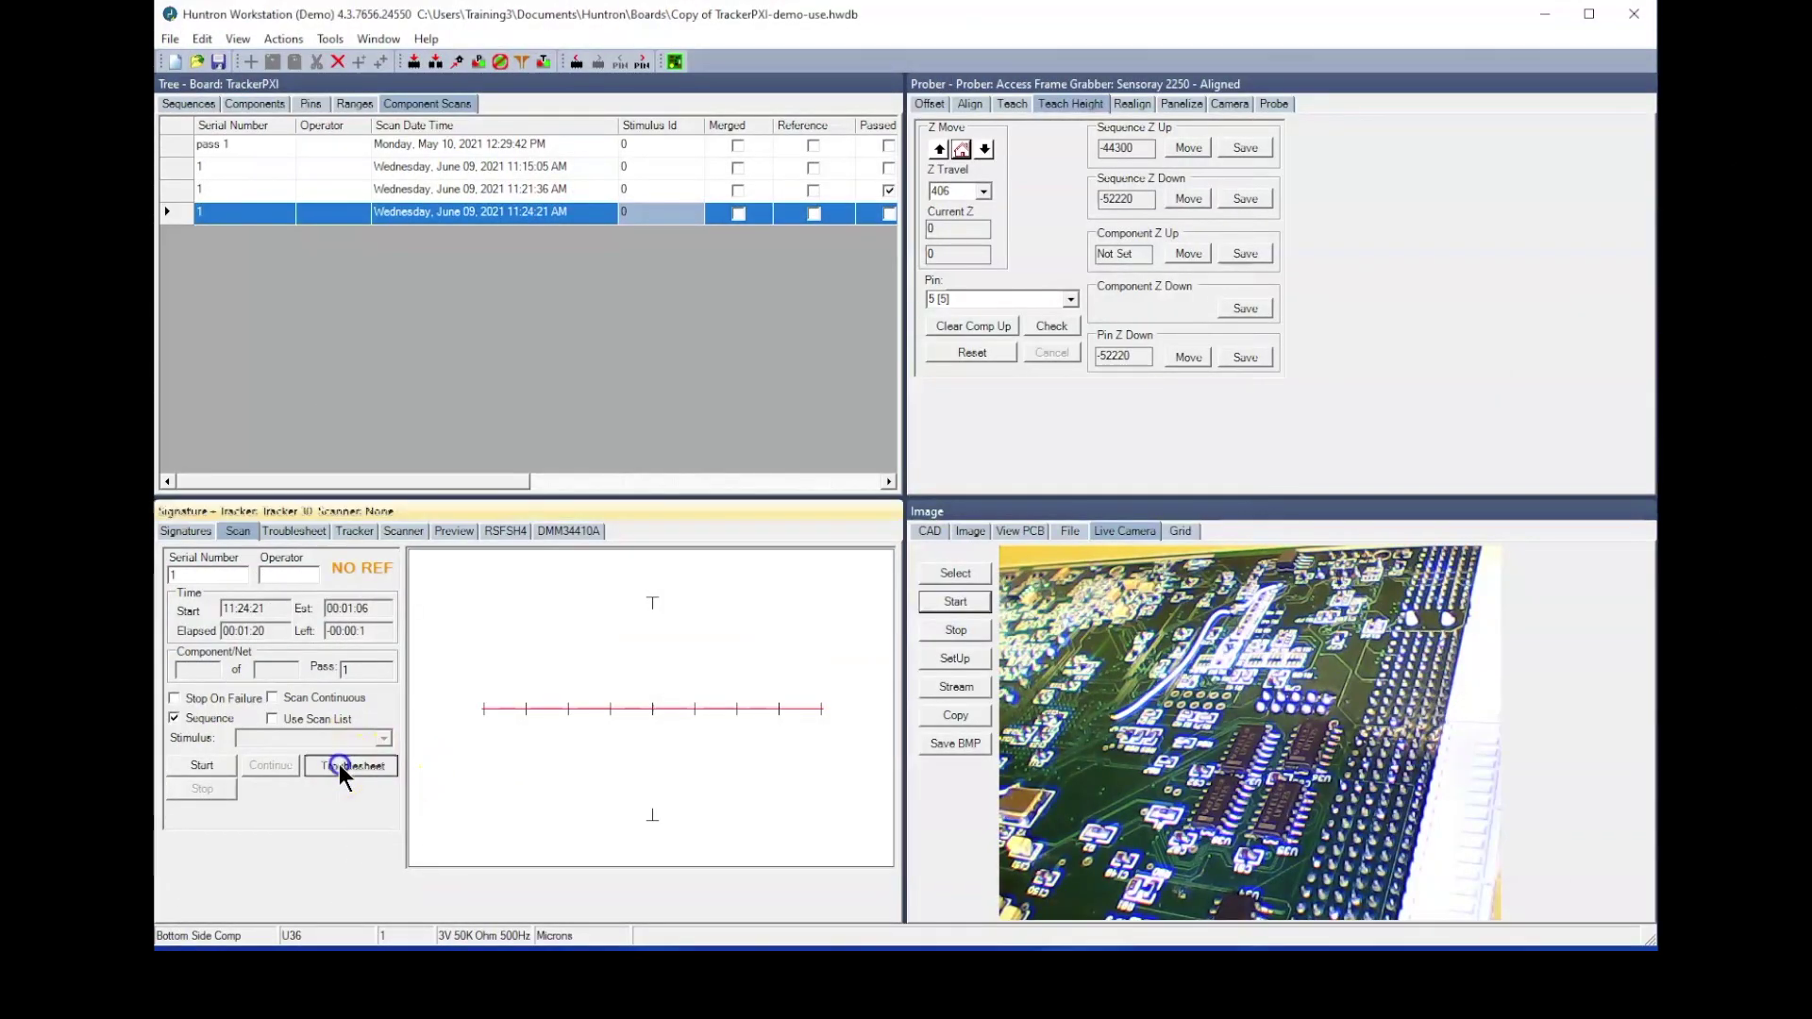
- Show U36's troubleshoot signatures in an enlarged floating signature window
left_click(342, 766)
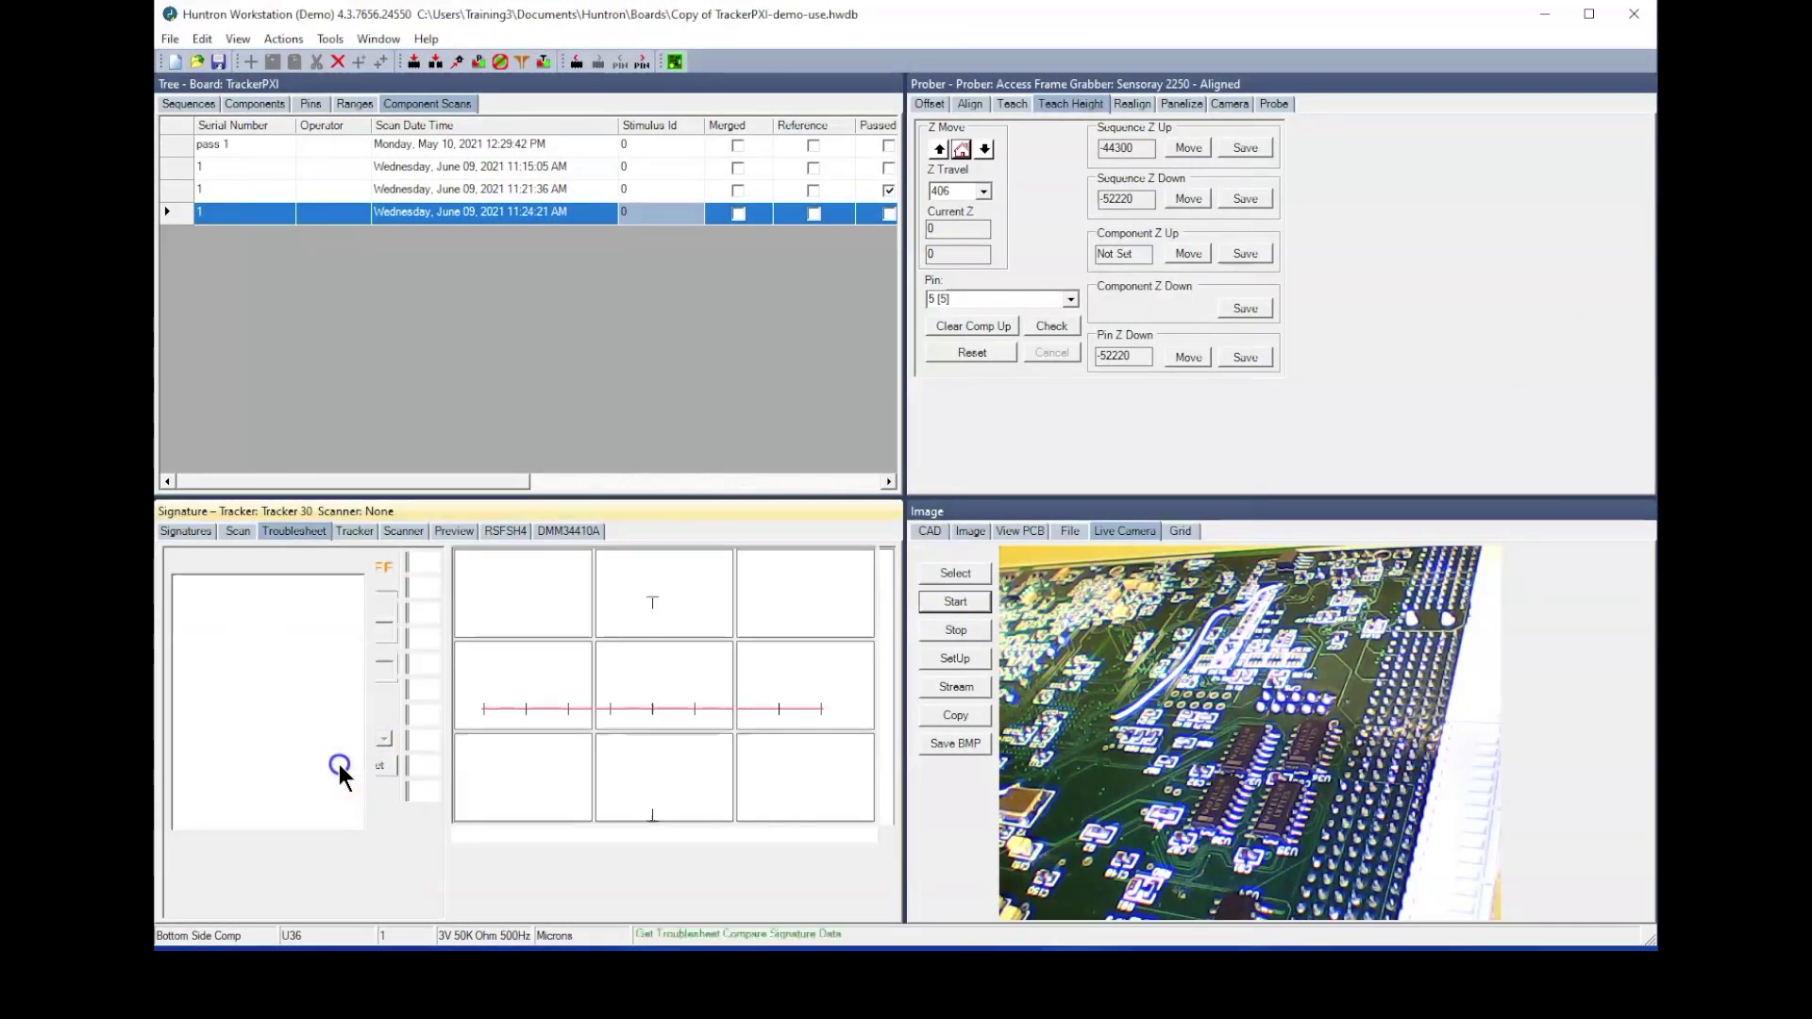
double_click(355, 512)
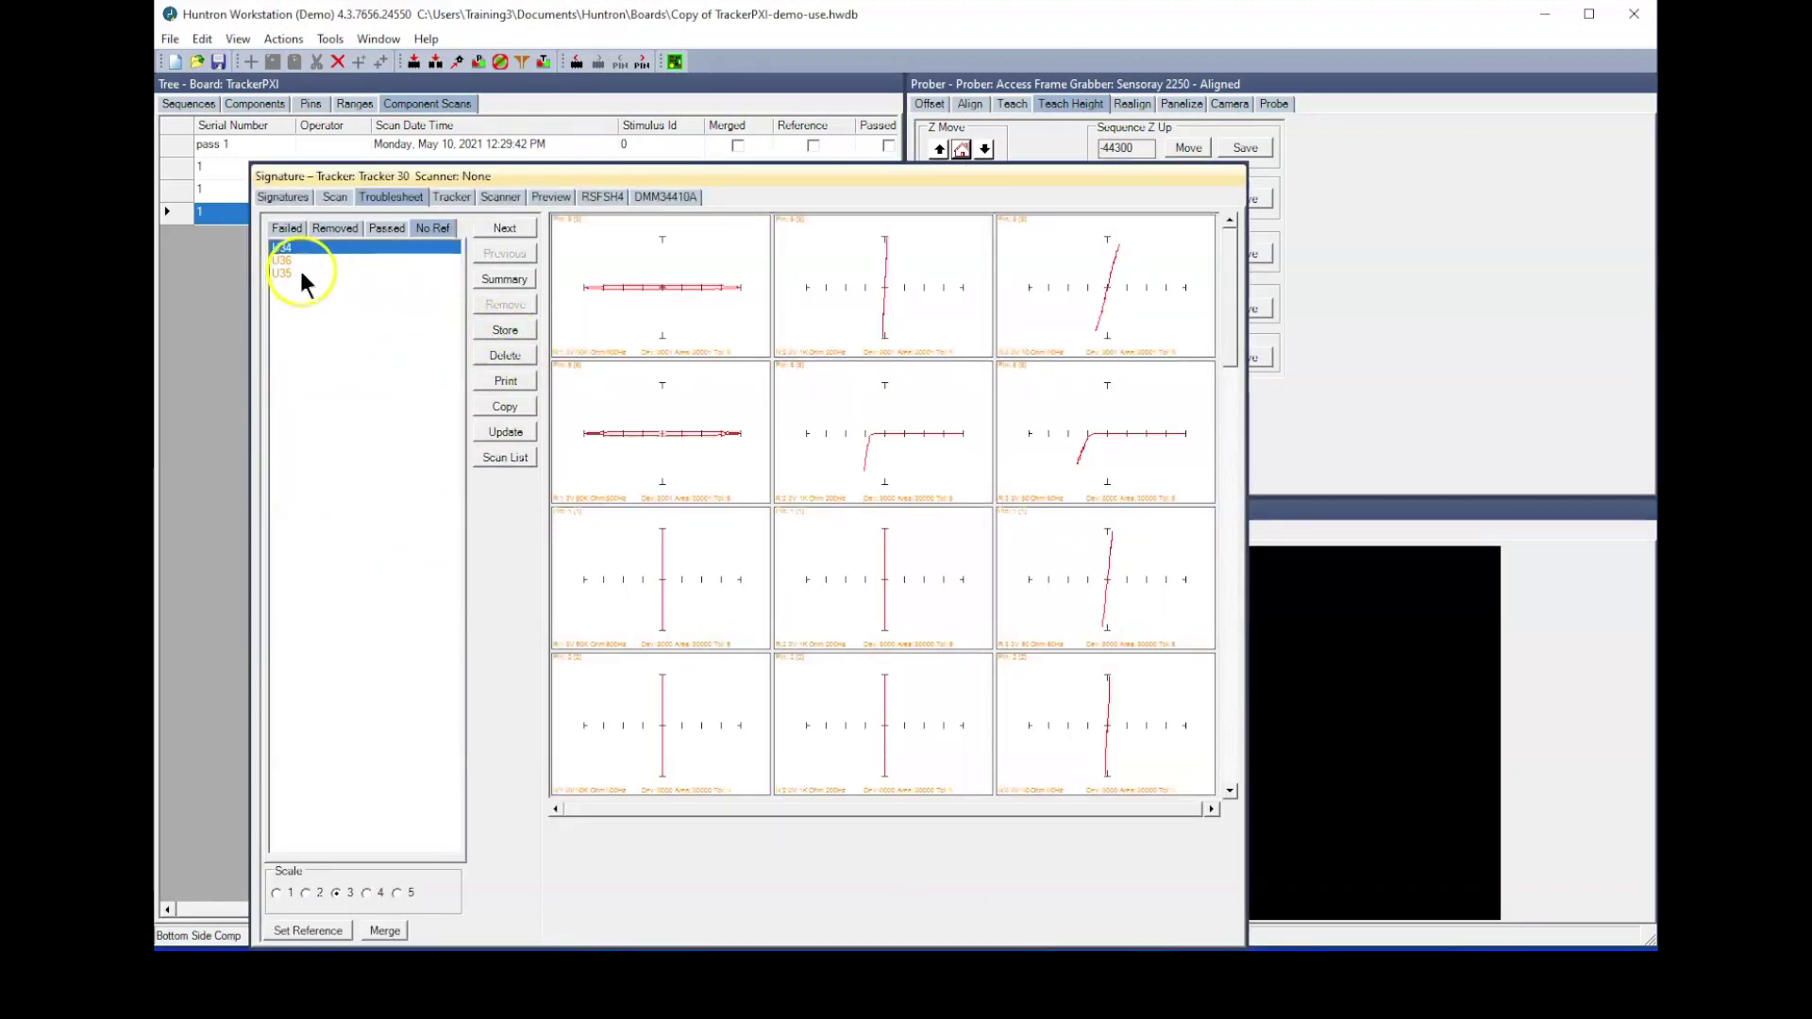
left_click(292, 260)
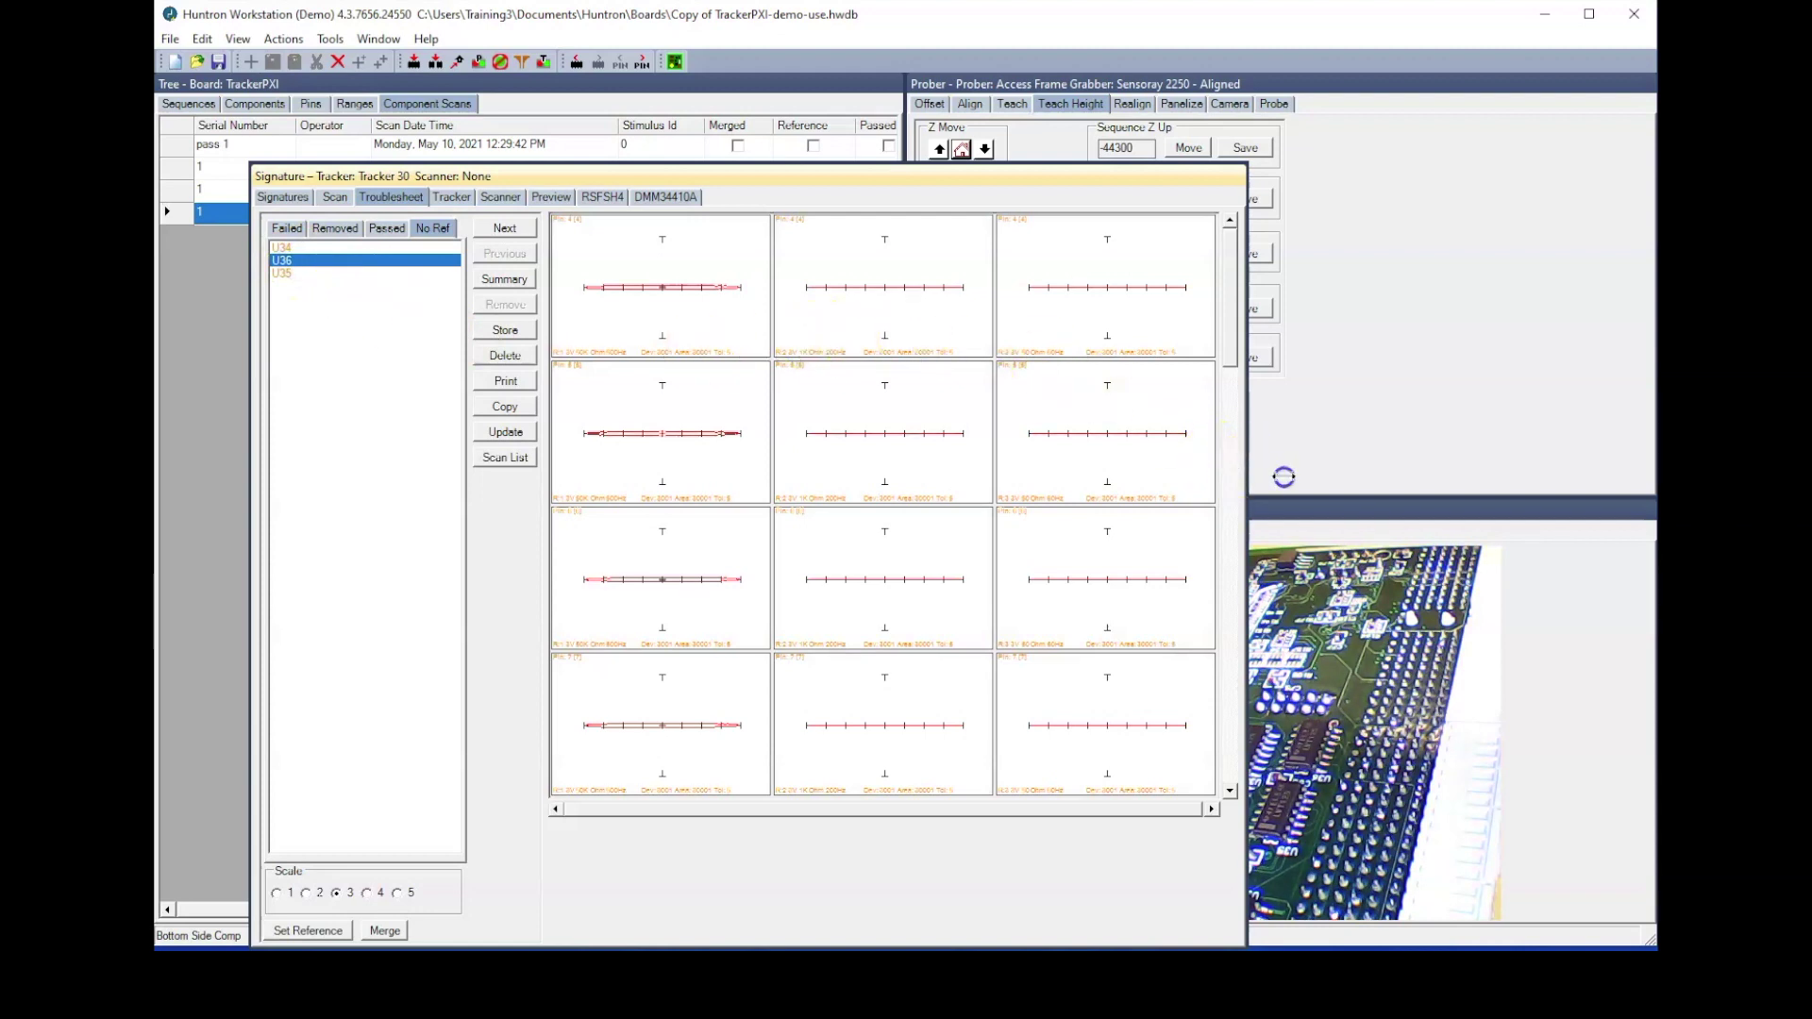
left_click_drag(1284, 476, 1286, 477)
left_click_drag(808, 179, 735, 168)
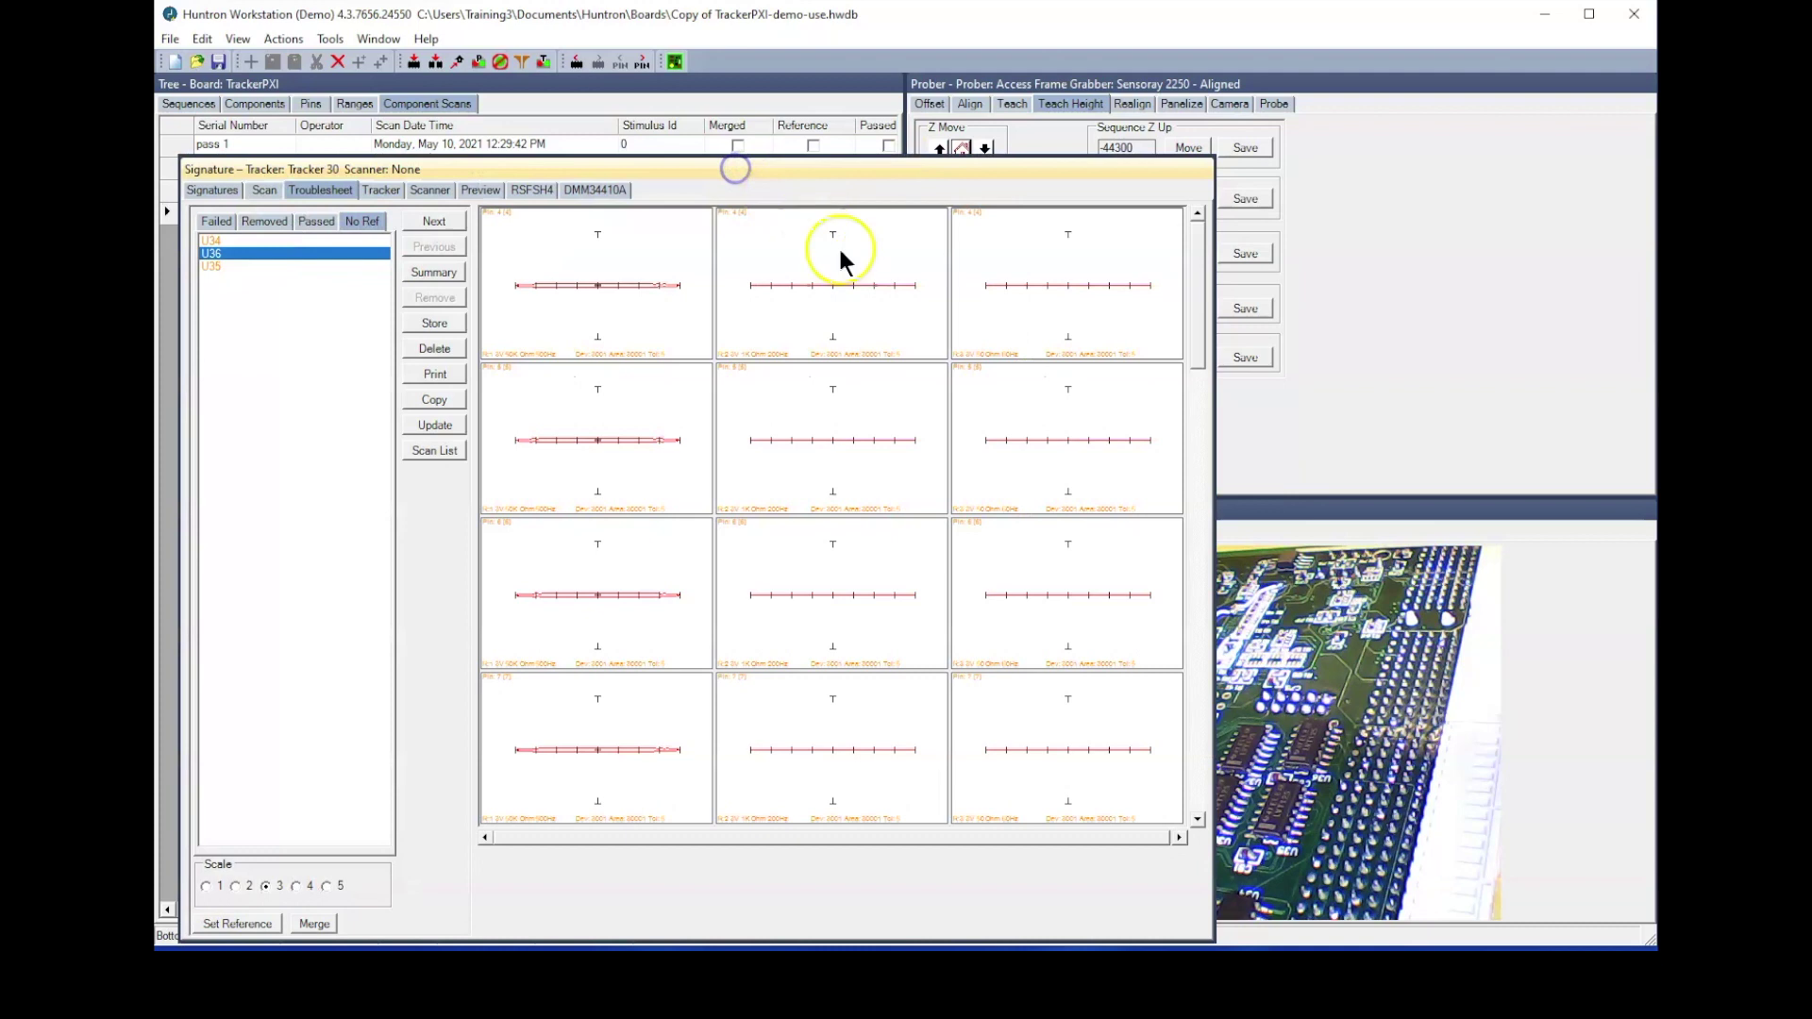
- Replace U36's pin signatures with fresh hardware signatures, confirming each replacement
right_click(578, 274)
left_click(628, 281)
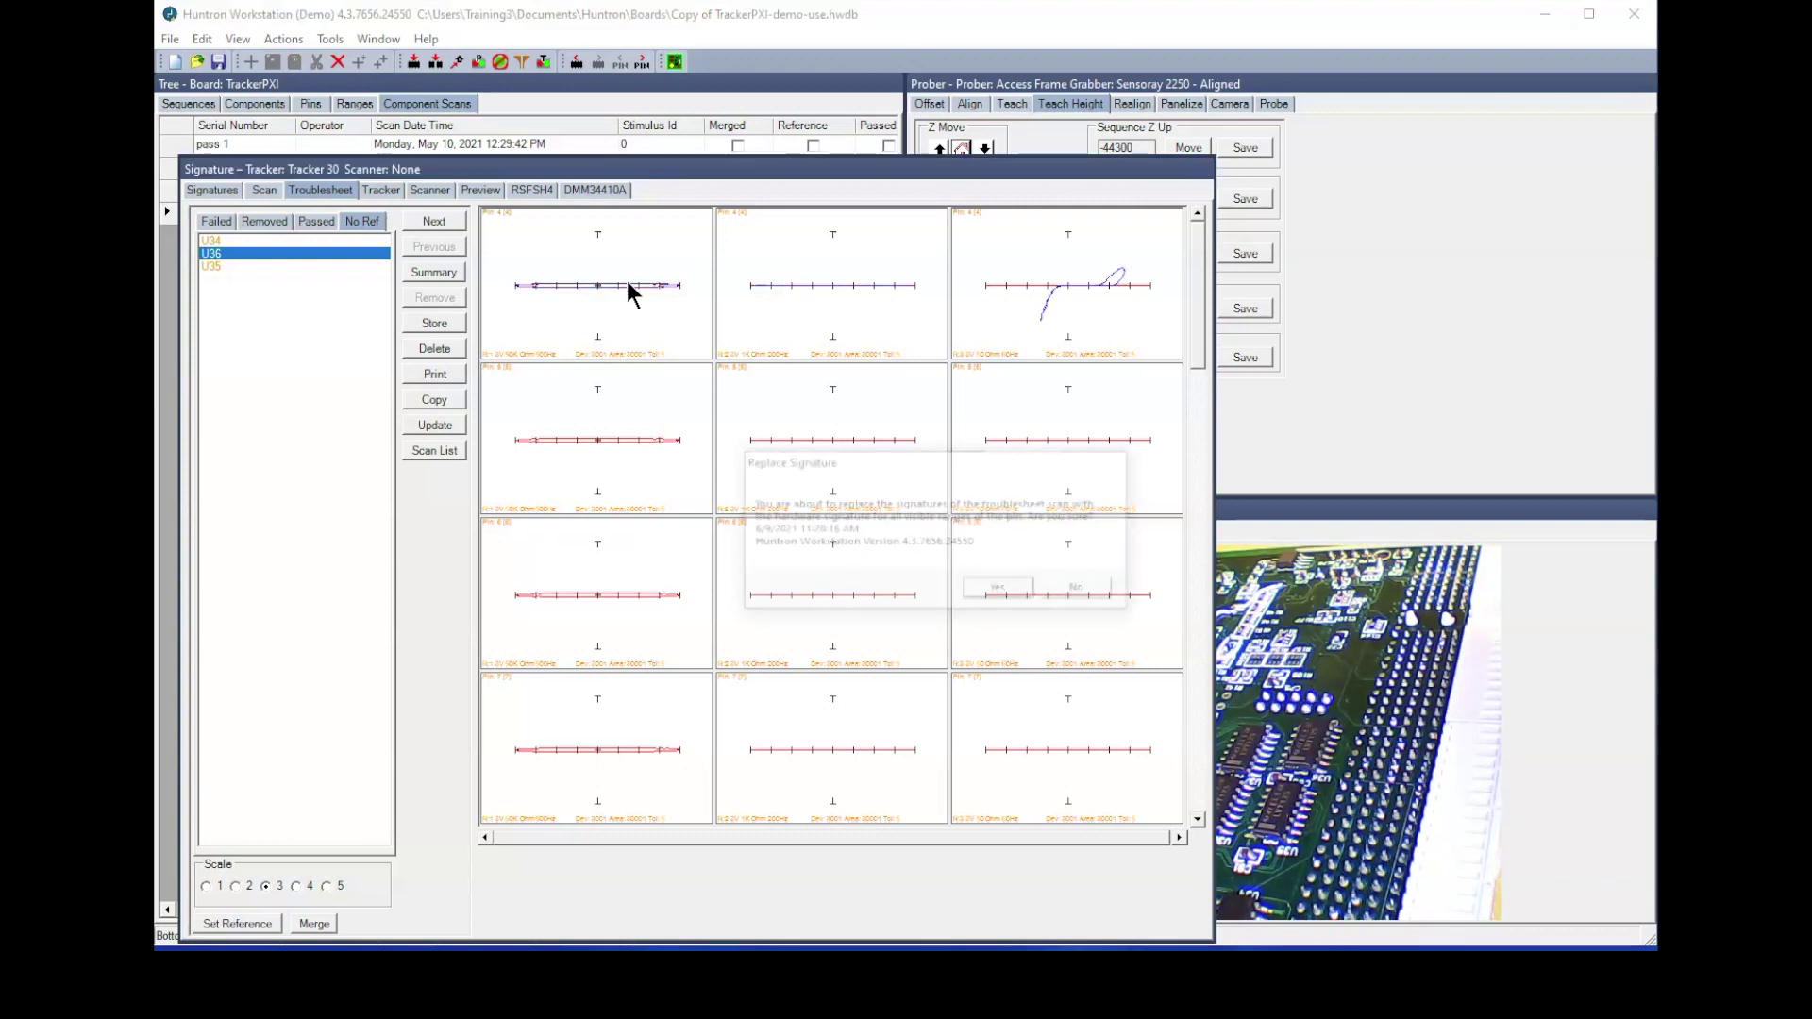
left_click(1003, 506)
left_click(1003, 590)
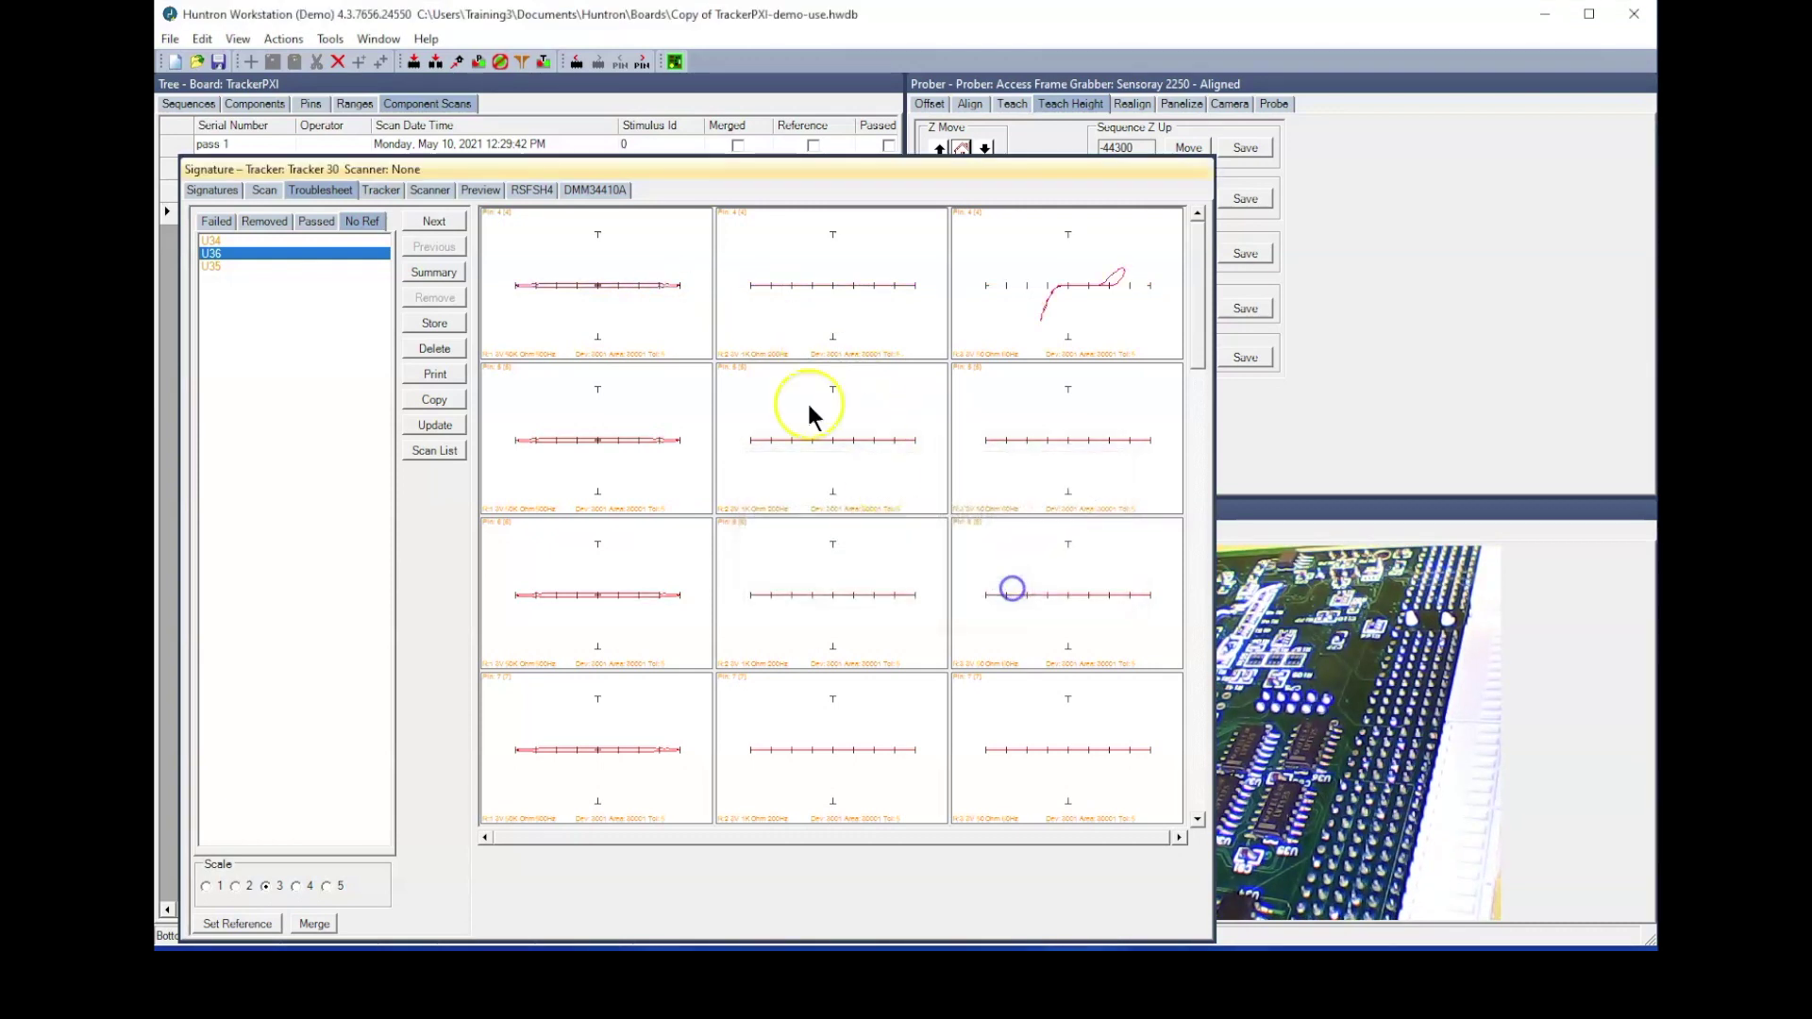
right_click(600, 297)
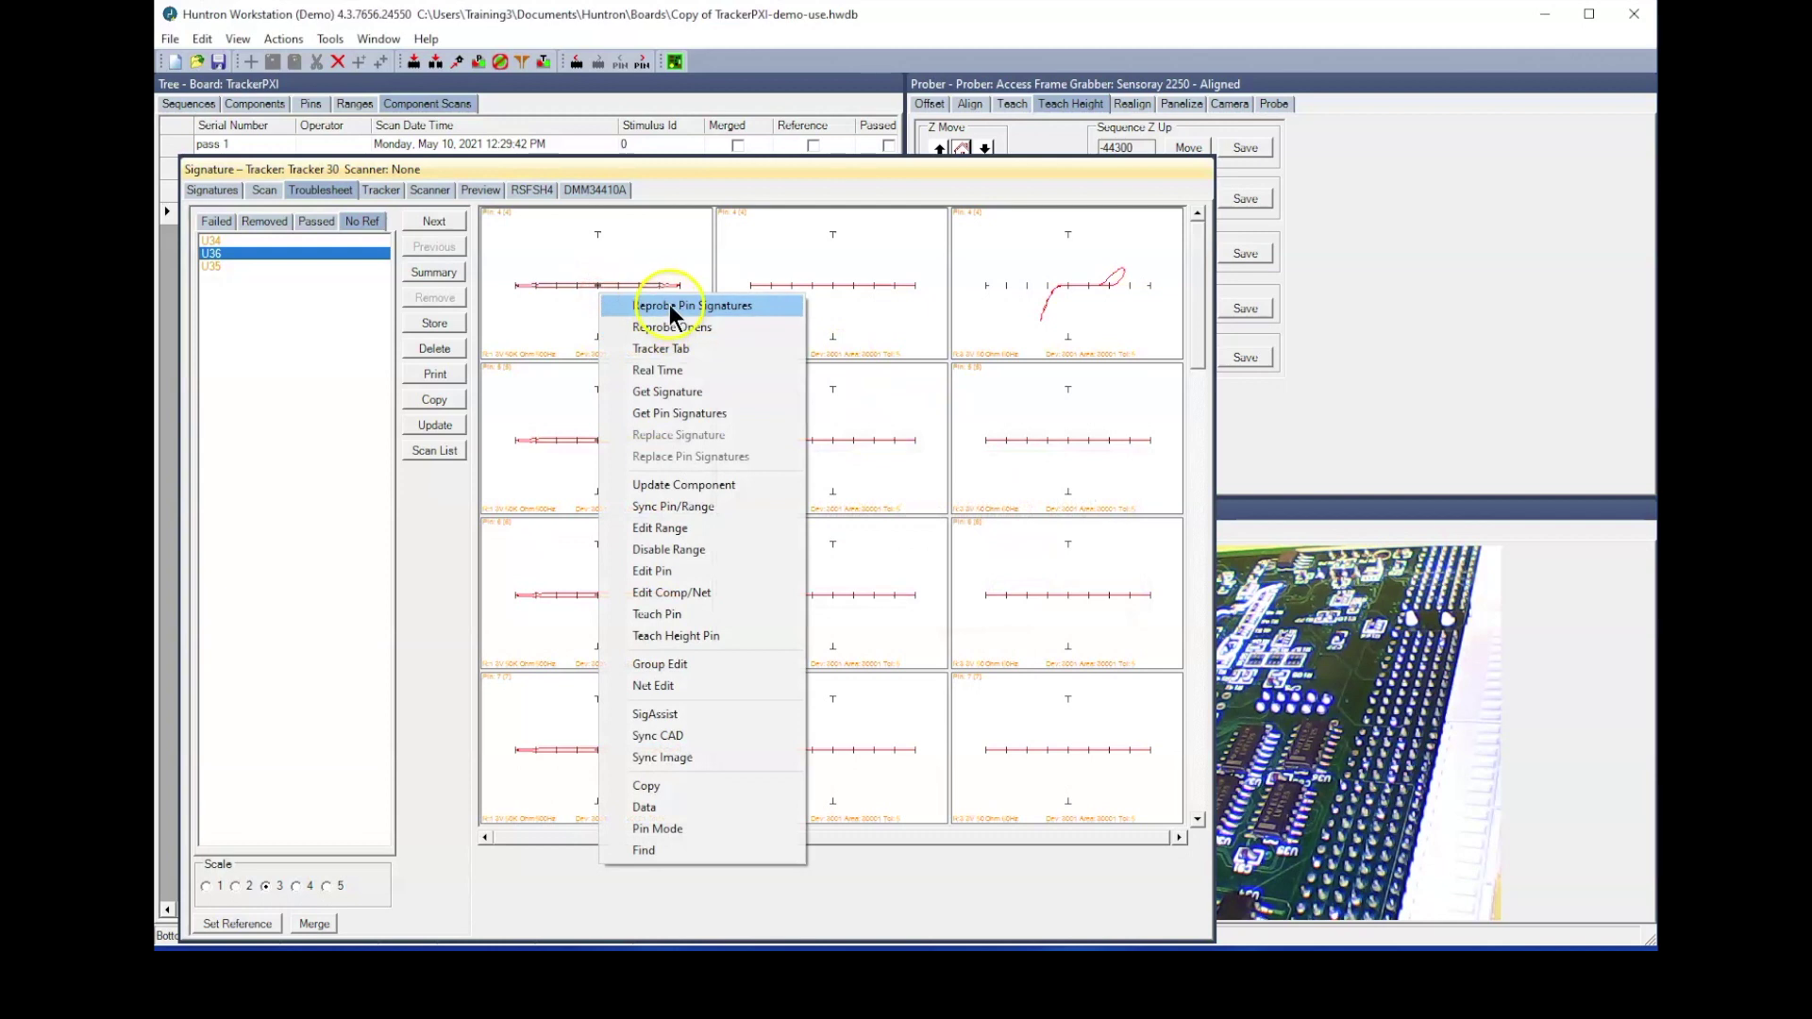
left_click(670, 303)
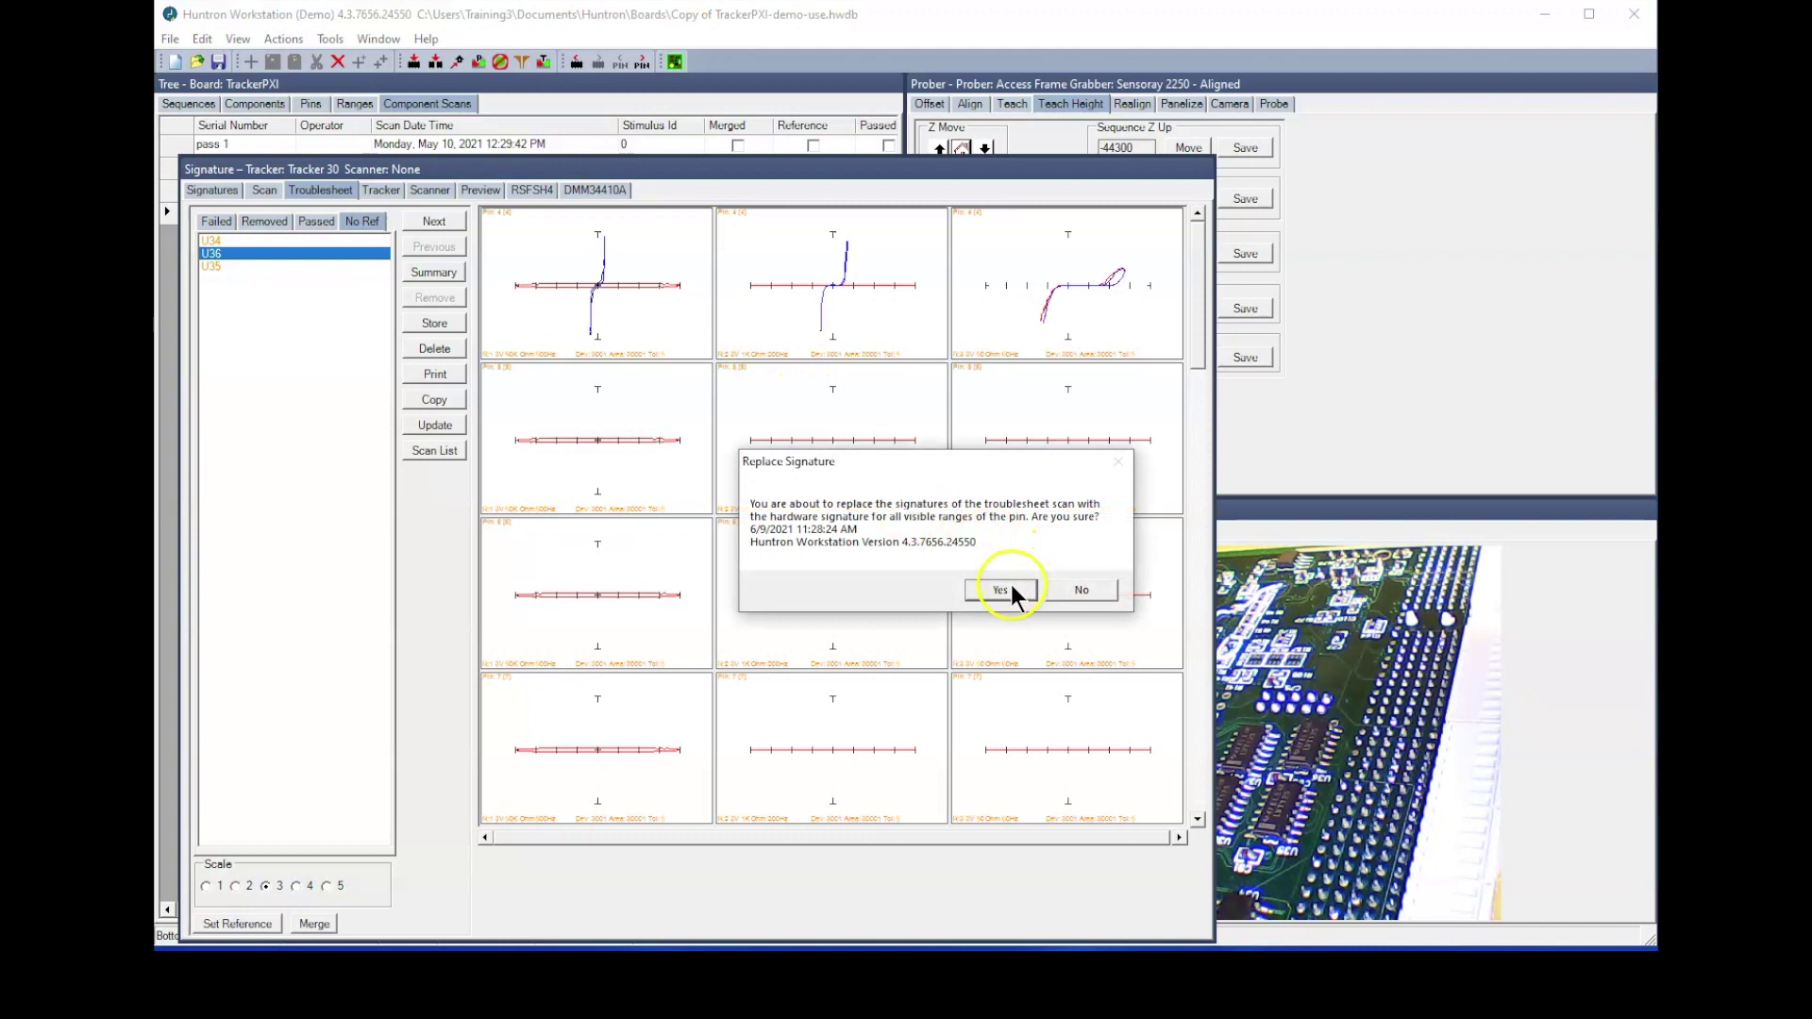
left_click(1006, 588)
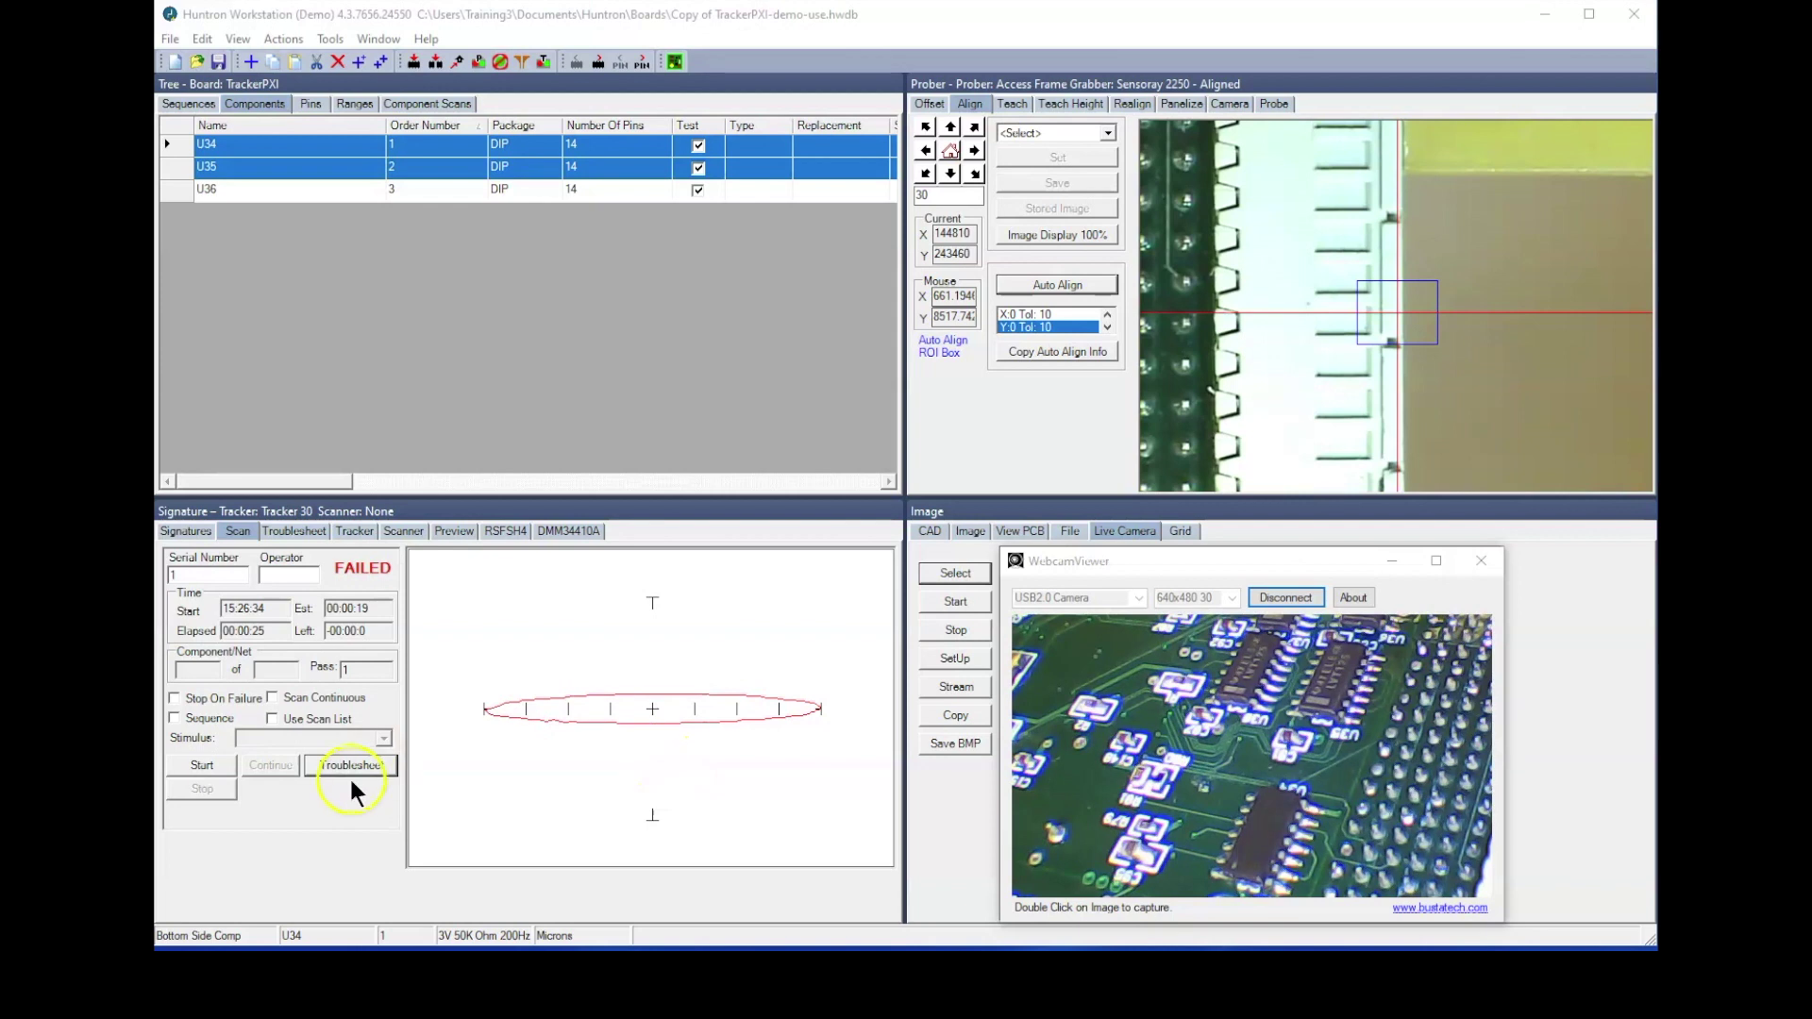
- Open troubleshooting for the failed scan with the signature Scale set to 3
left_click(353, 765)
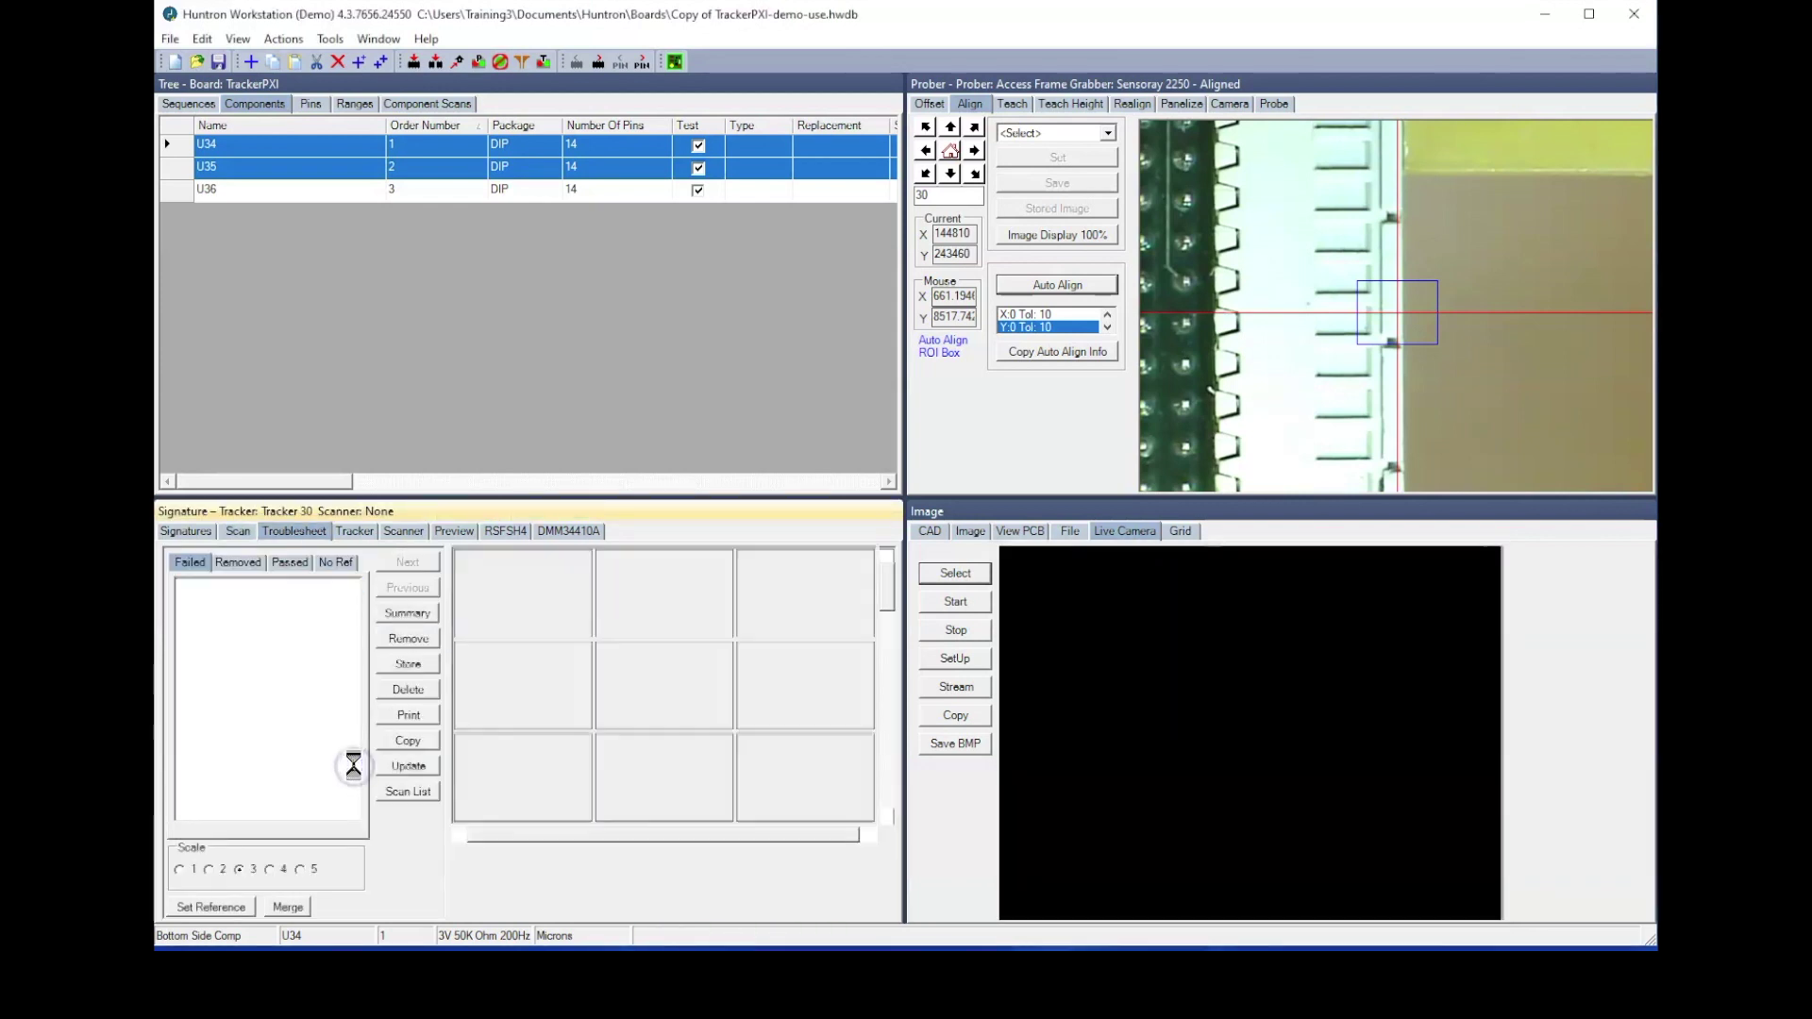
left_click(208, 869)
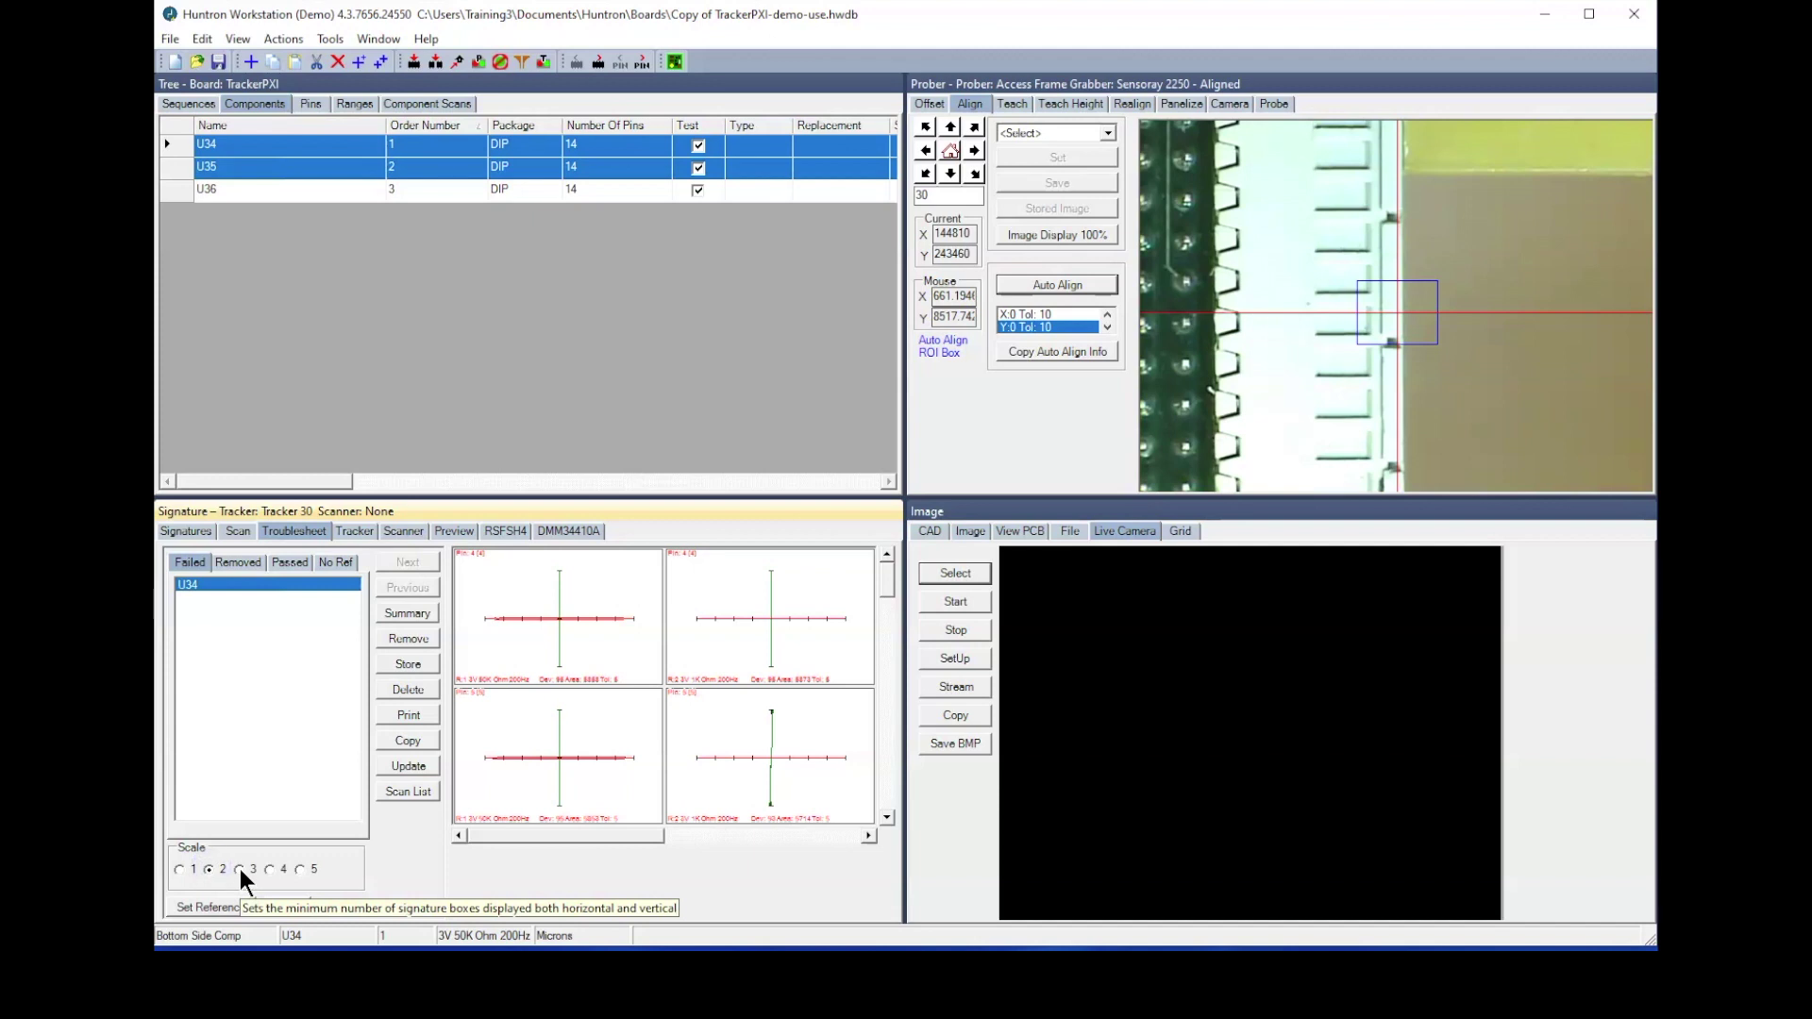
left_click(240, 870)
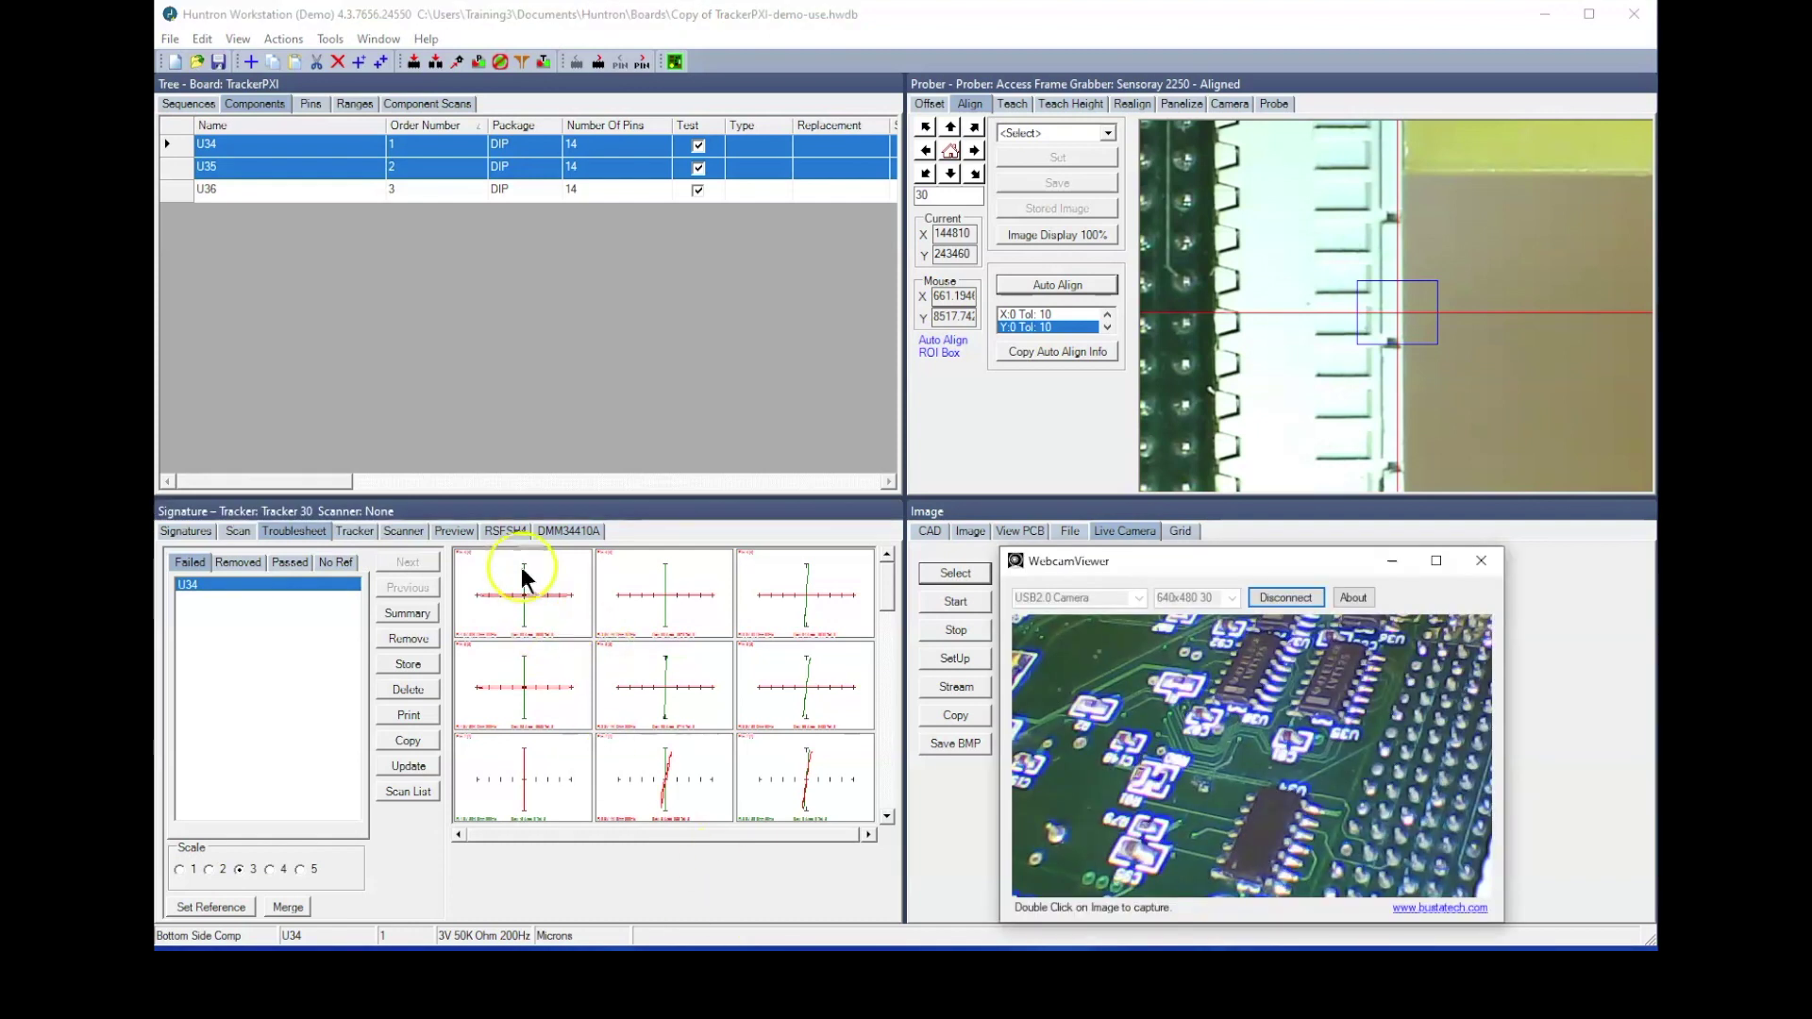
- Reprobe and replace all open pin signatures, then return to the main window
right_click(517, 582)
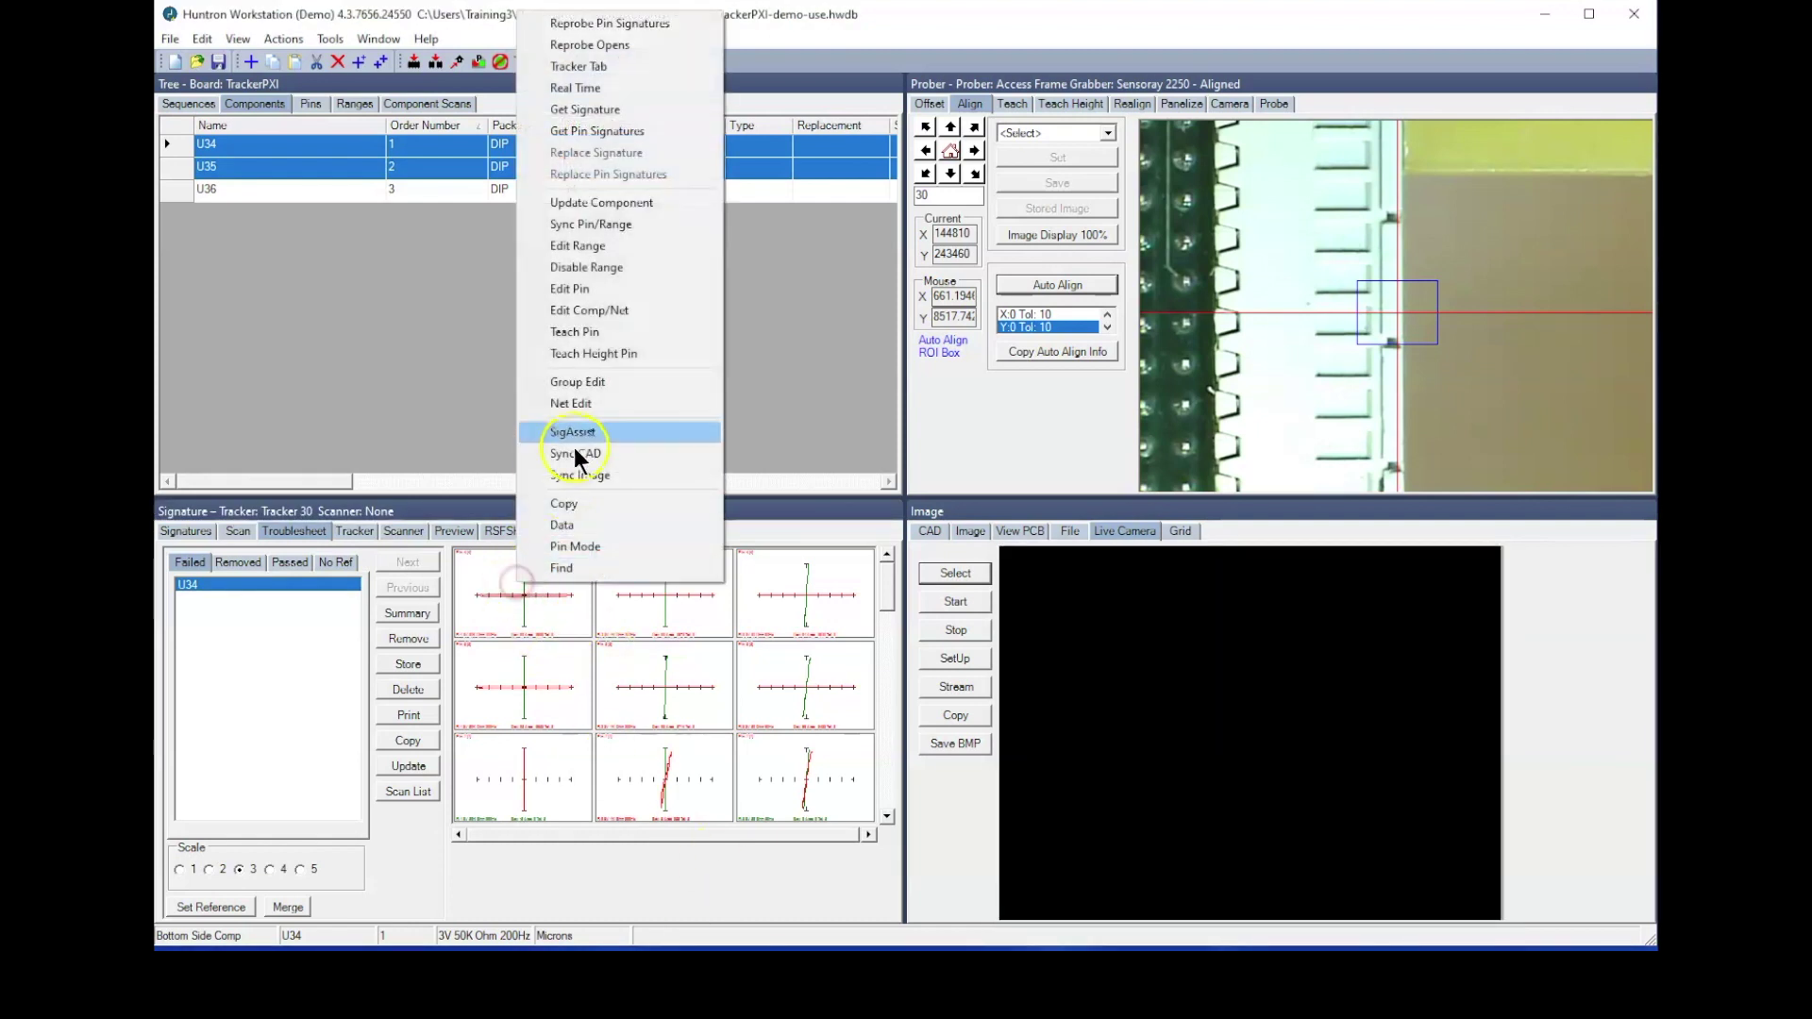
left_click(593, 46)
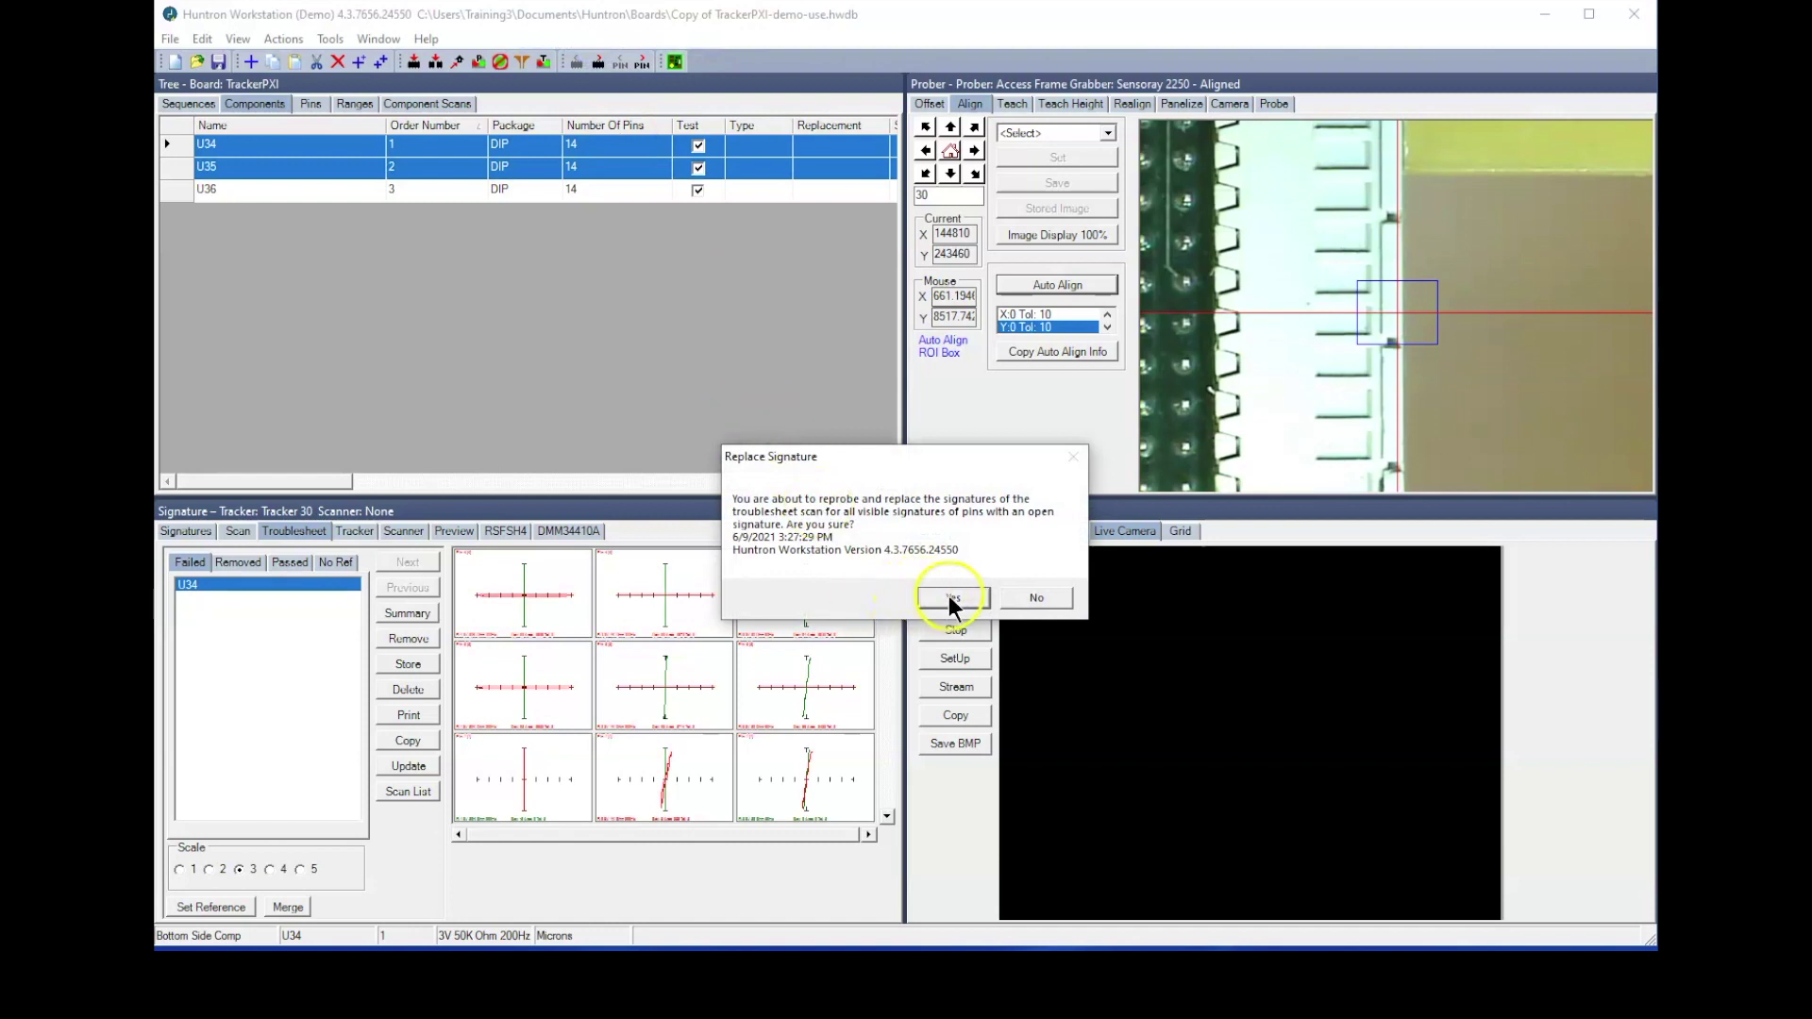
left_click(949, 596)
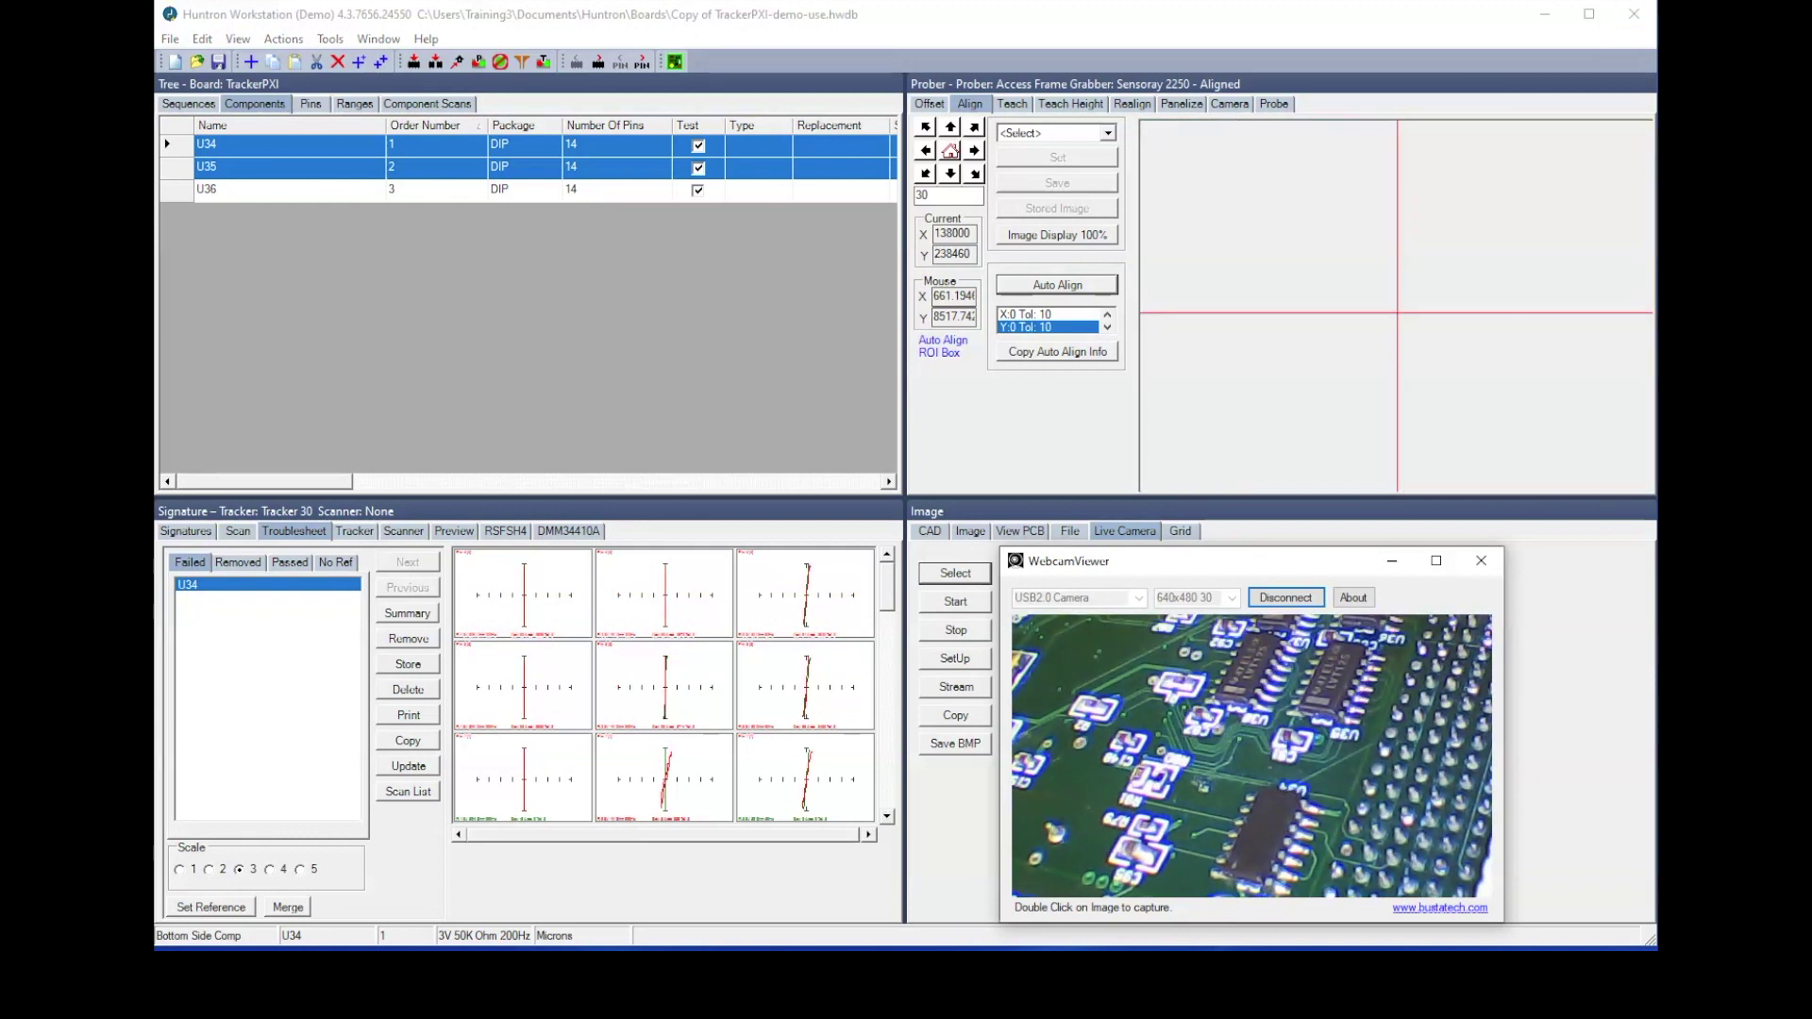
left_click(740, 898)
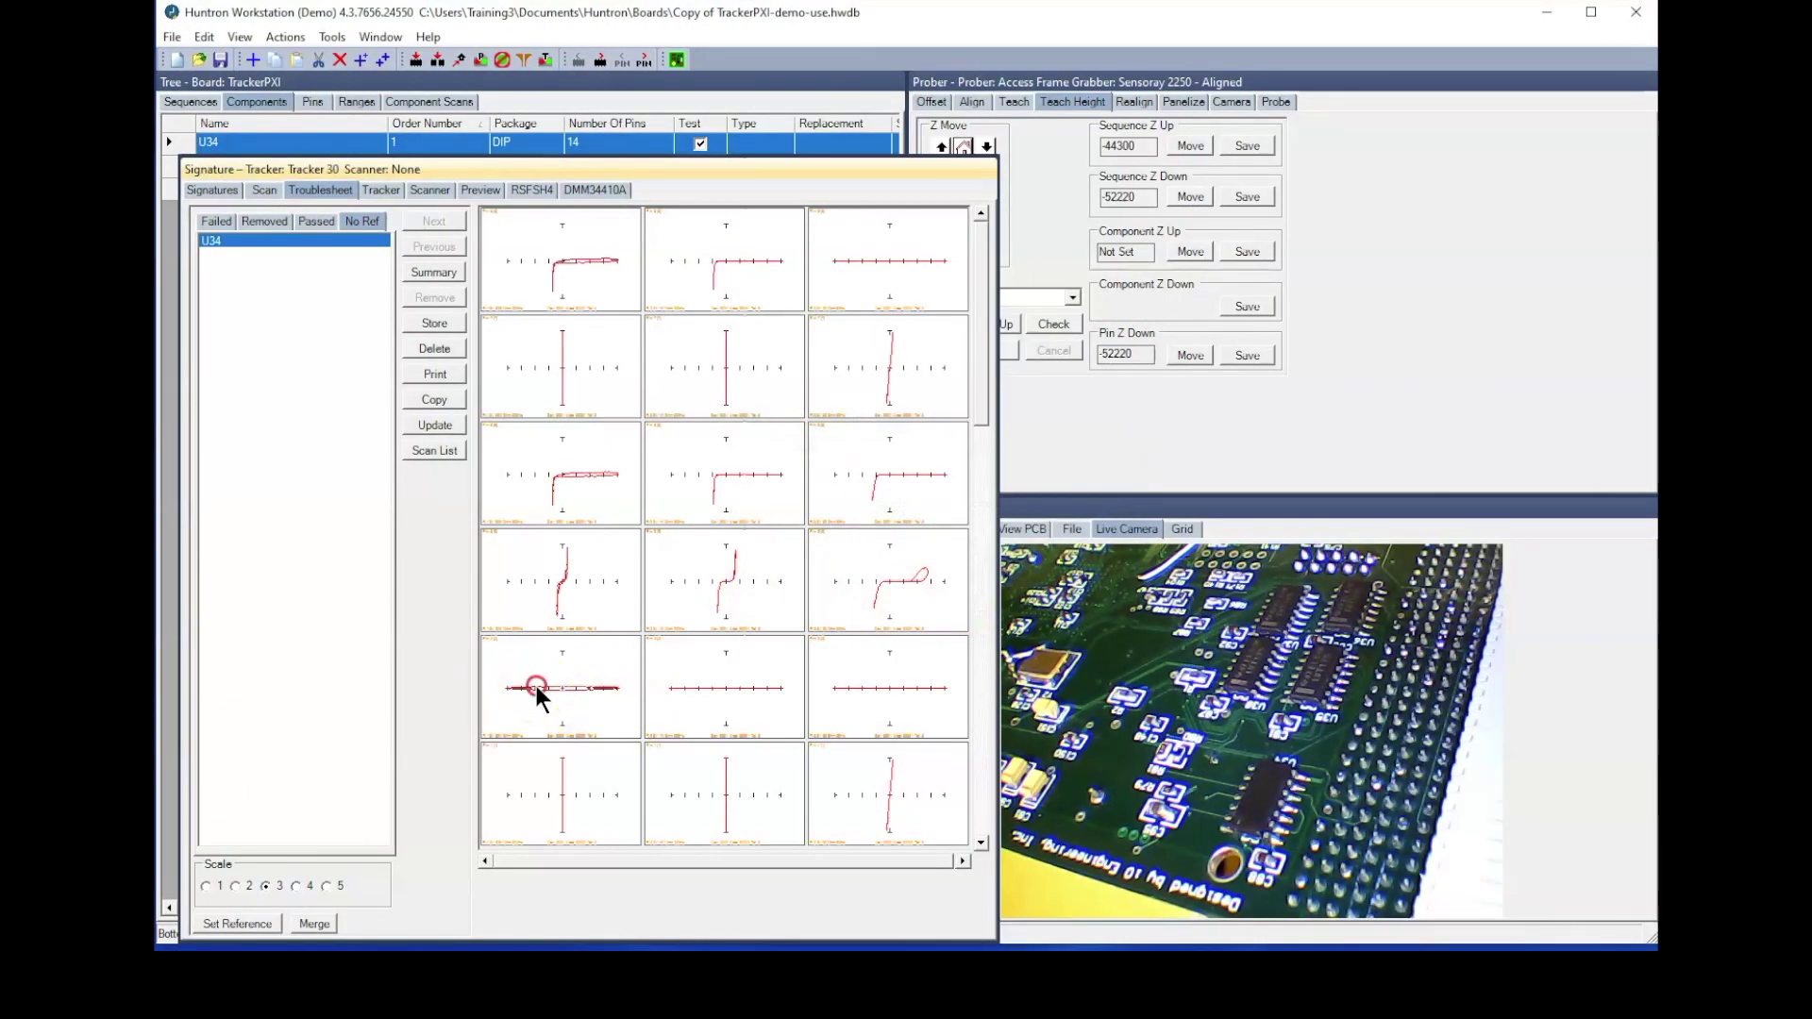
- Probe a U34 pin in Real Time, then choose Replace Signature on its live trace
right_click(534, 682)
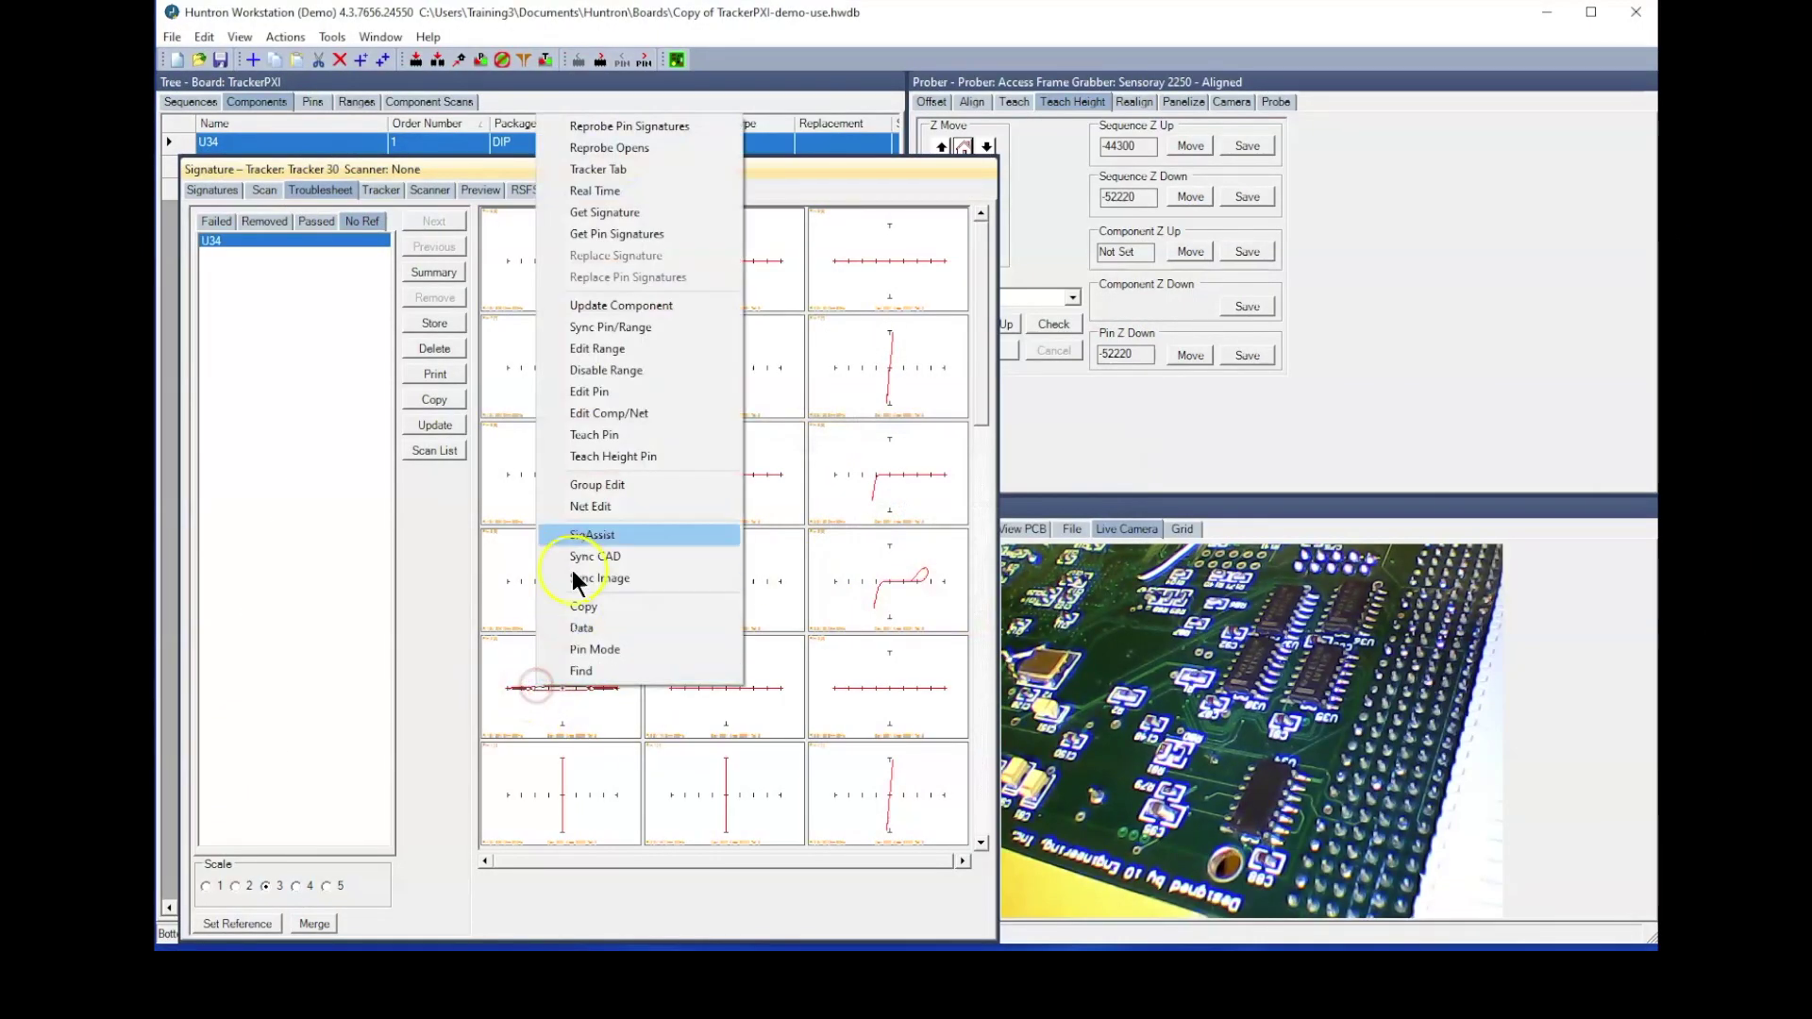
left_click(621, 192)
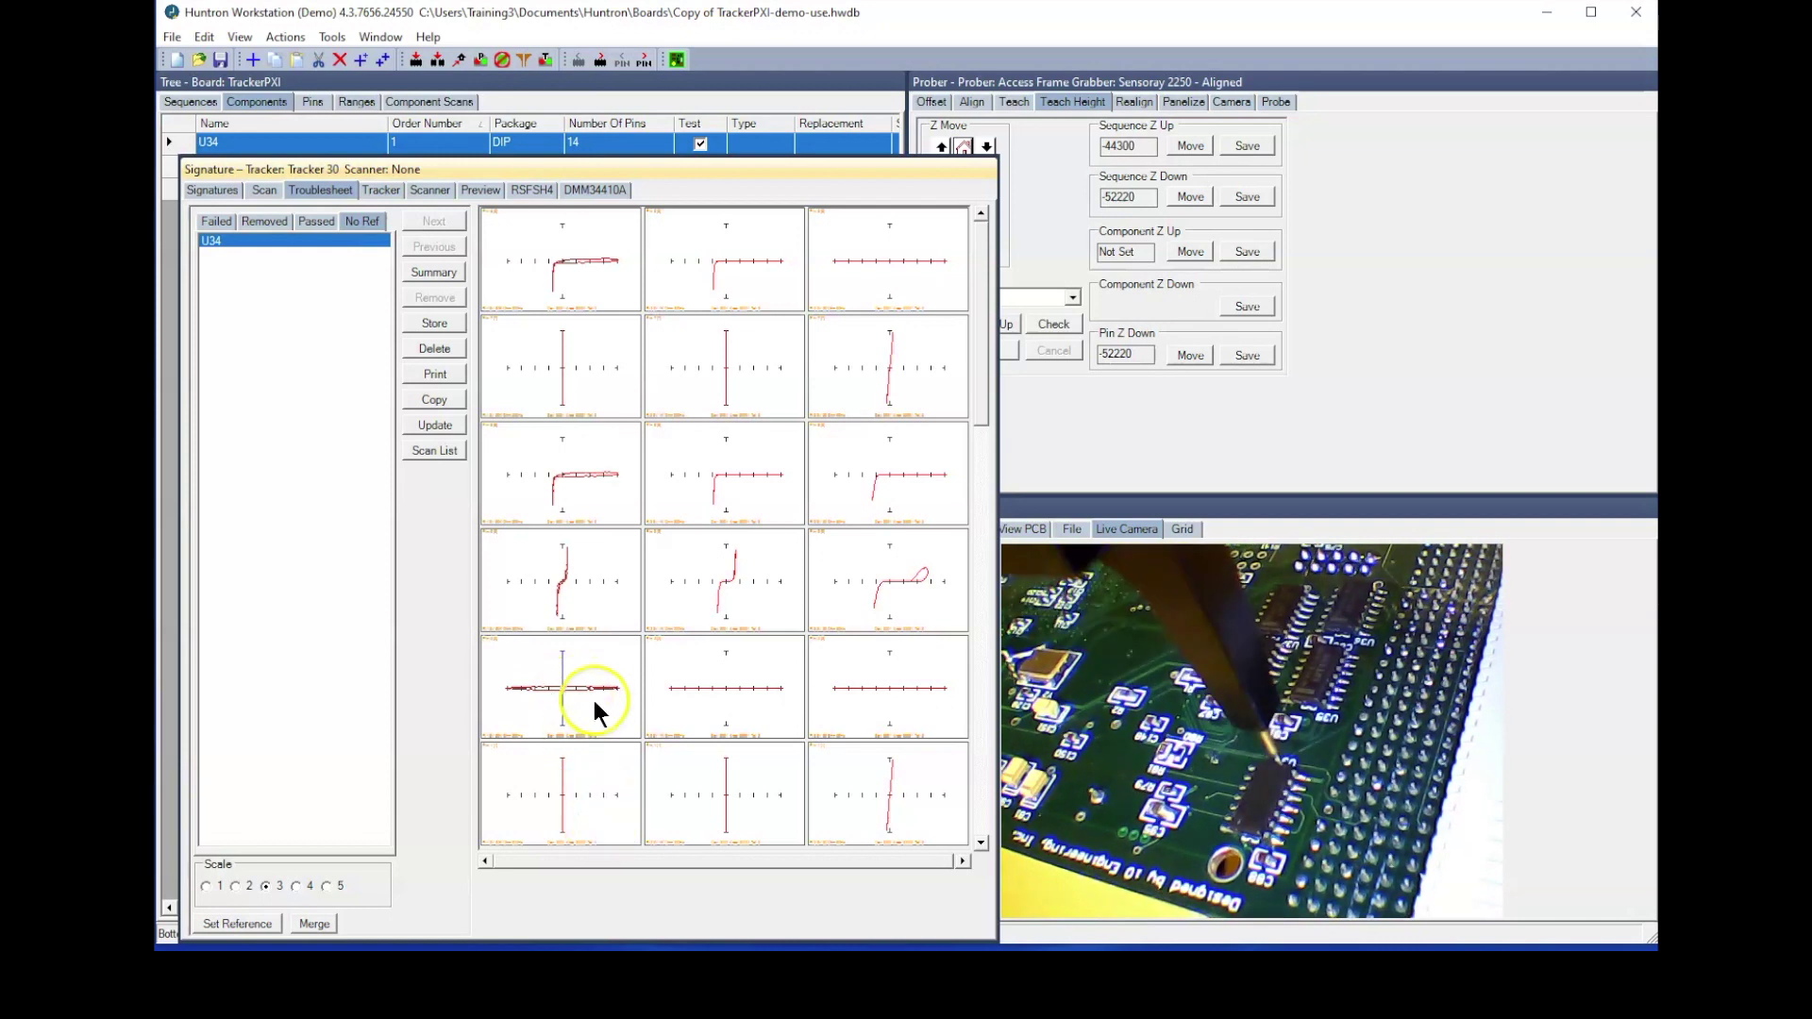
right_click(581, 693)
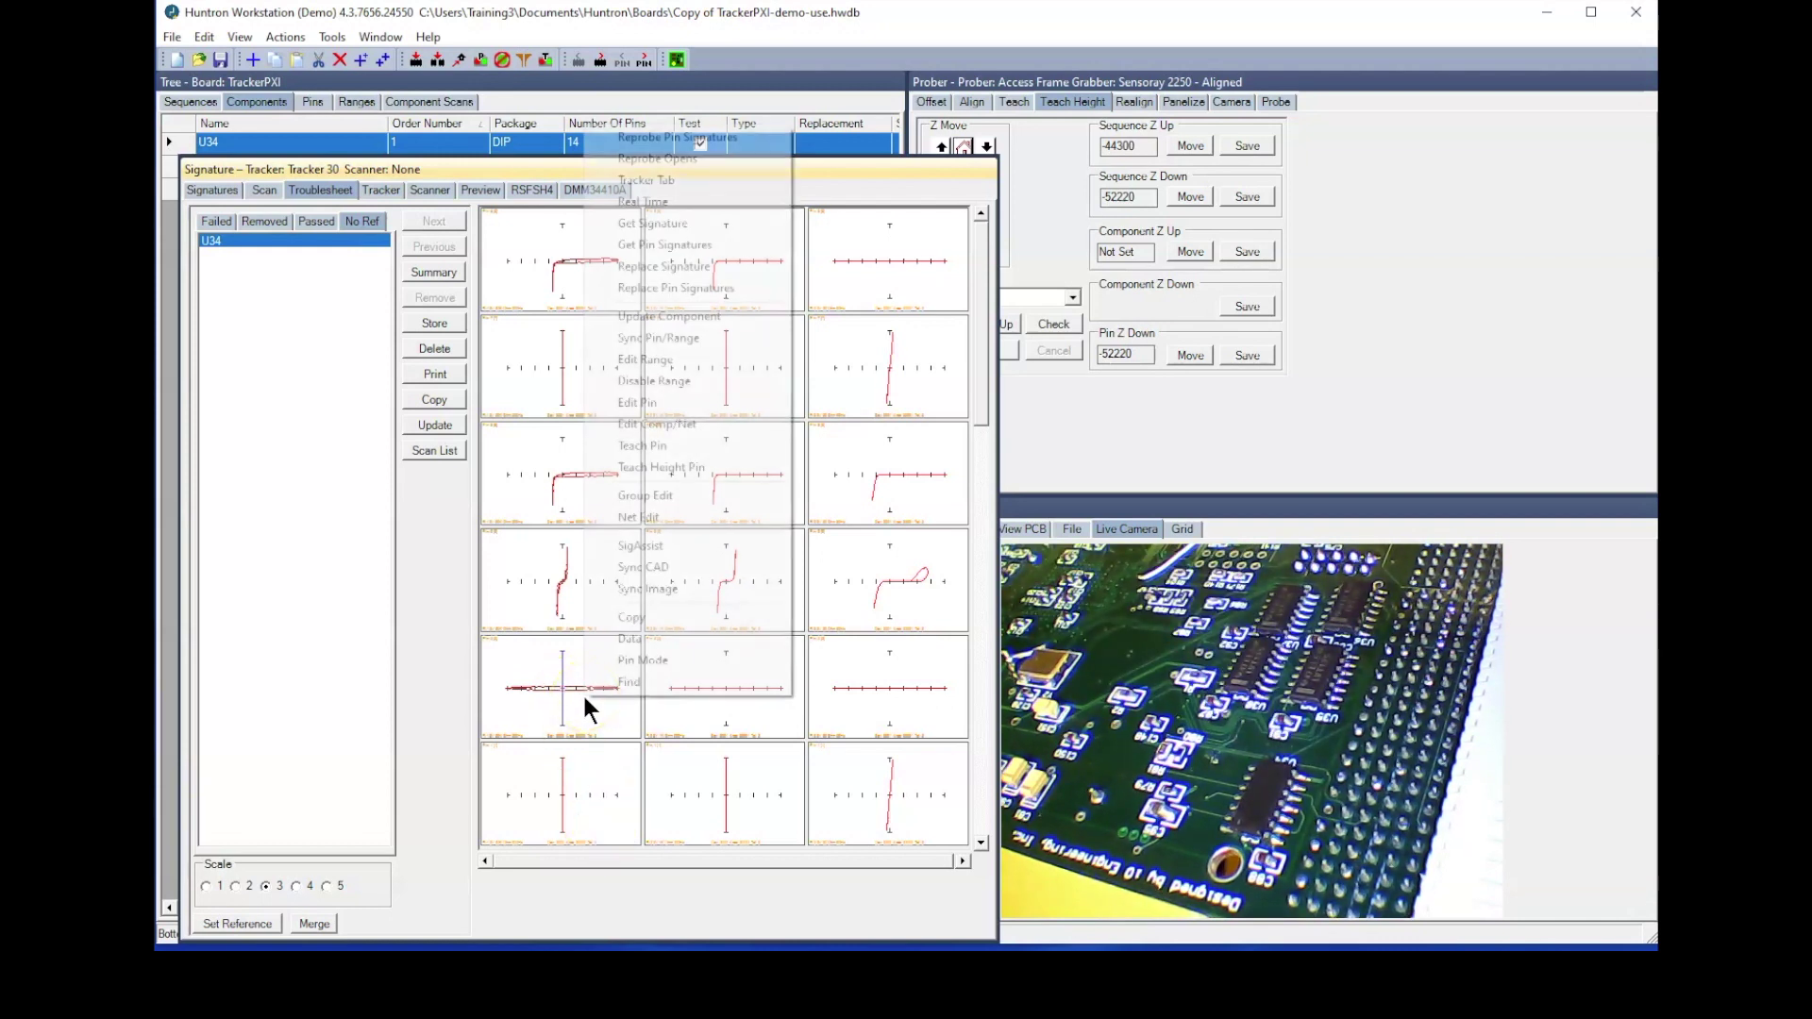
left_click(682, 266)
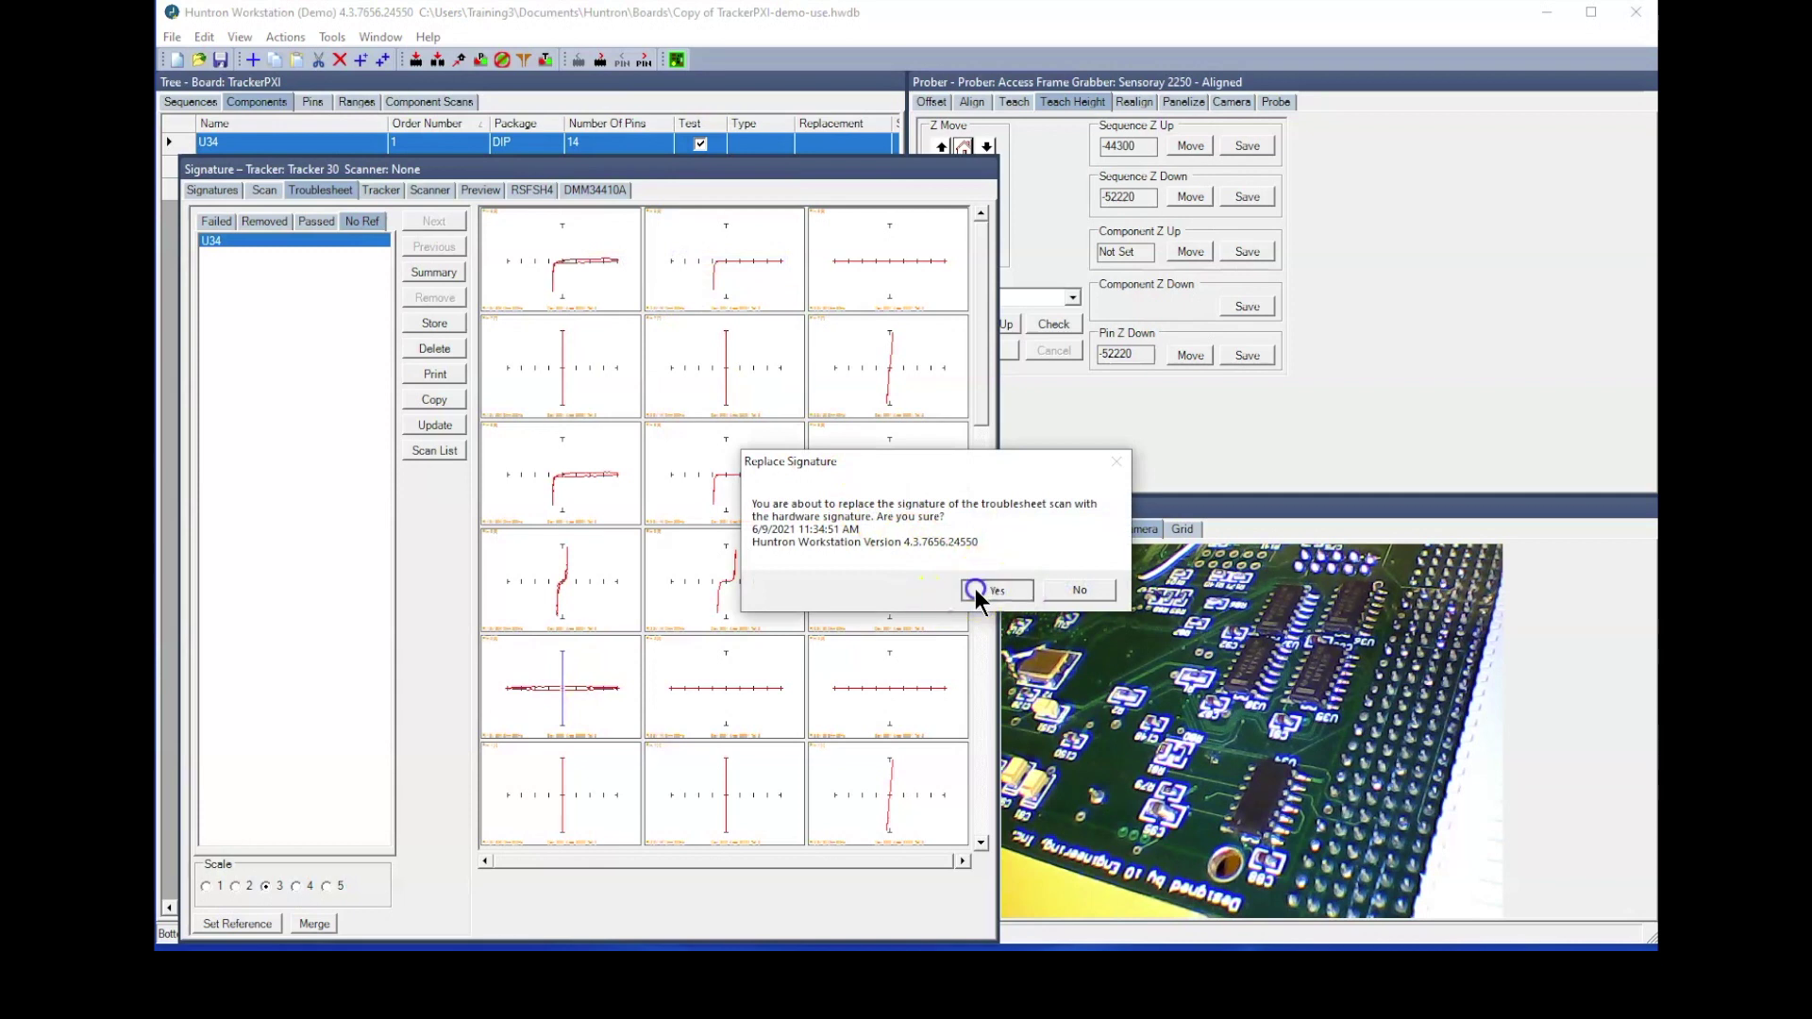
- Confirm the hardware signature replacement and Update to recompare U34's signatures
left_click(995, 590)
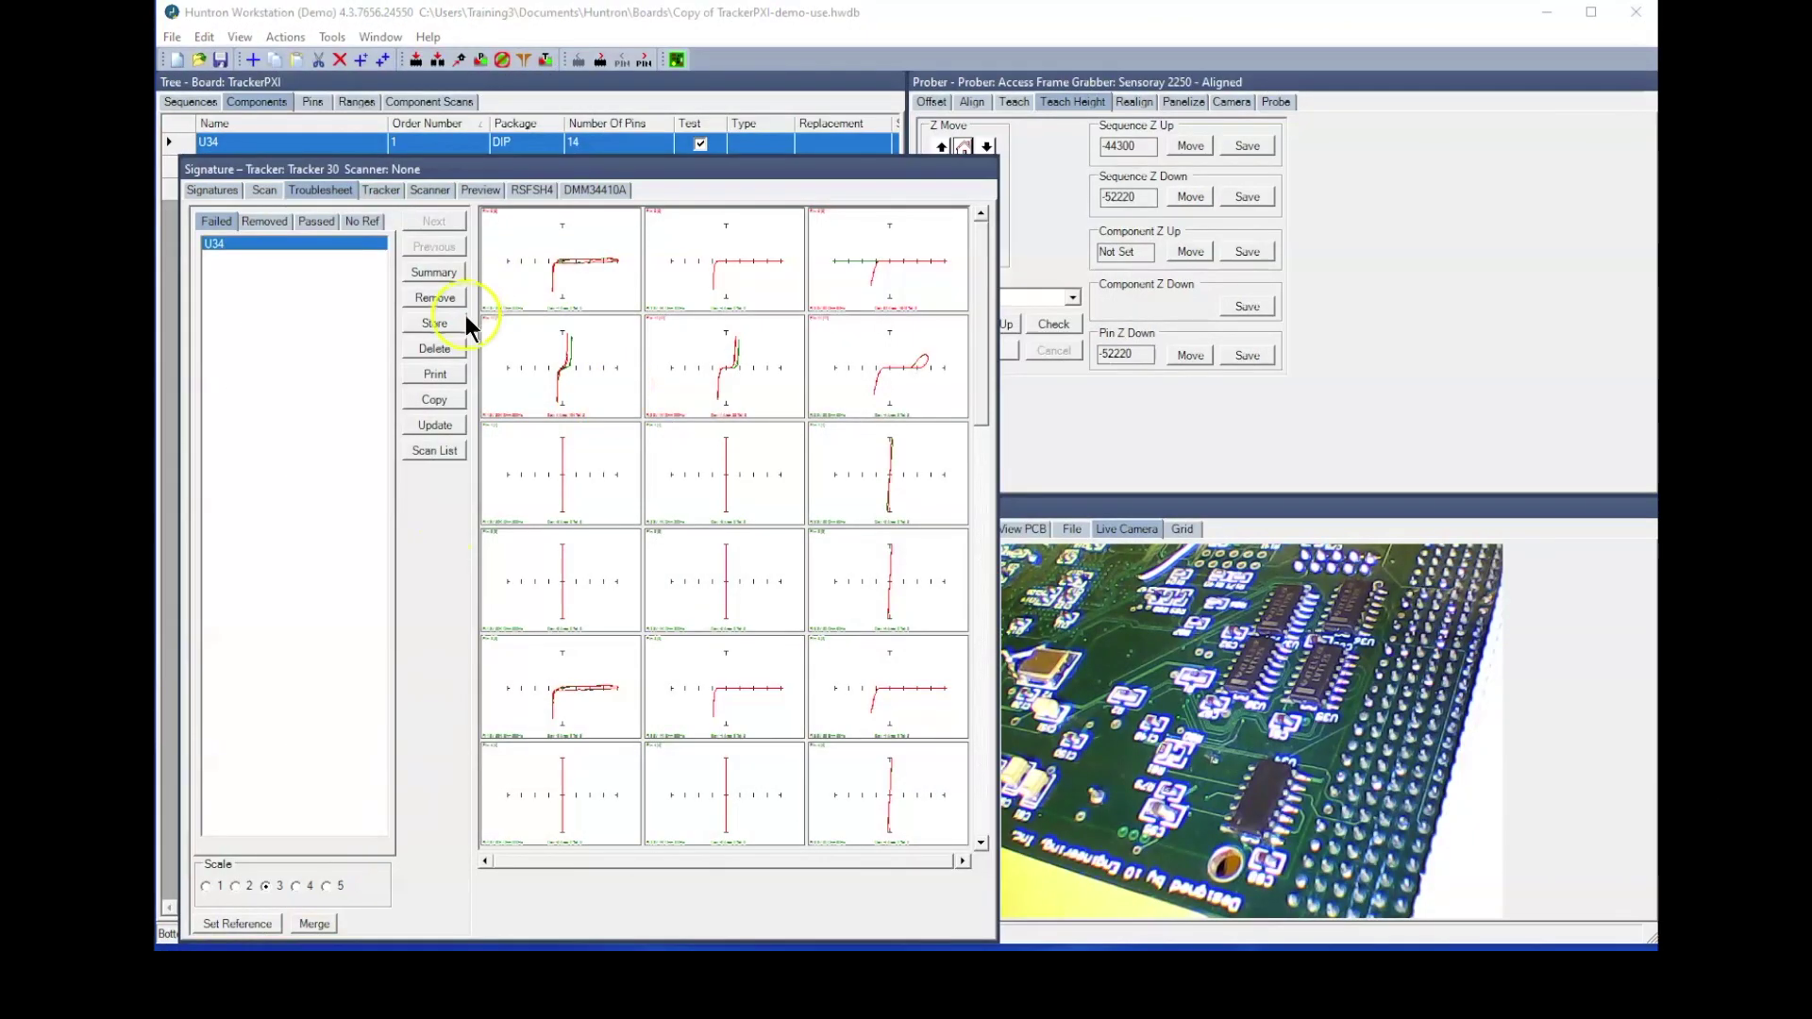
left_click(415, 424)
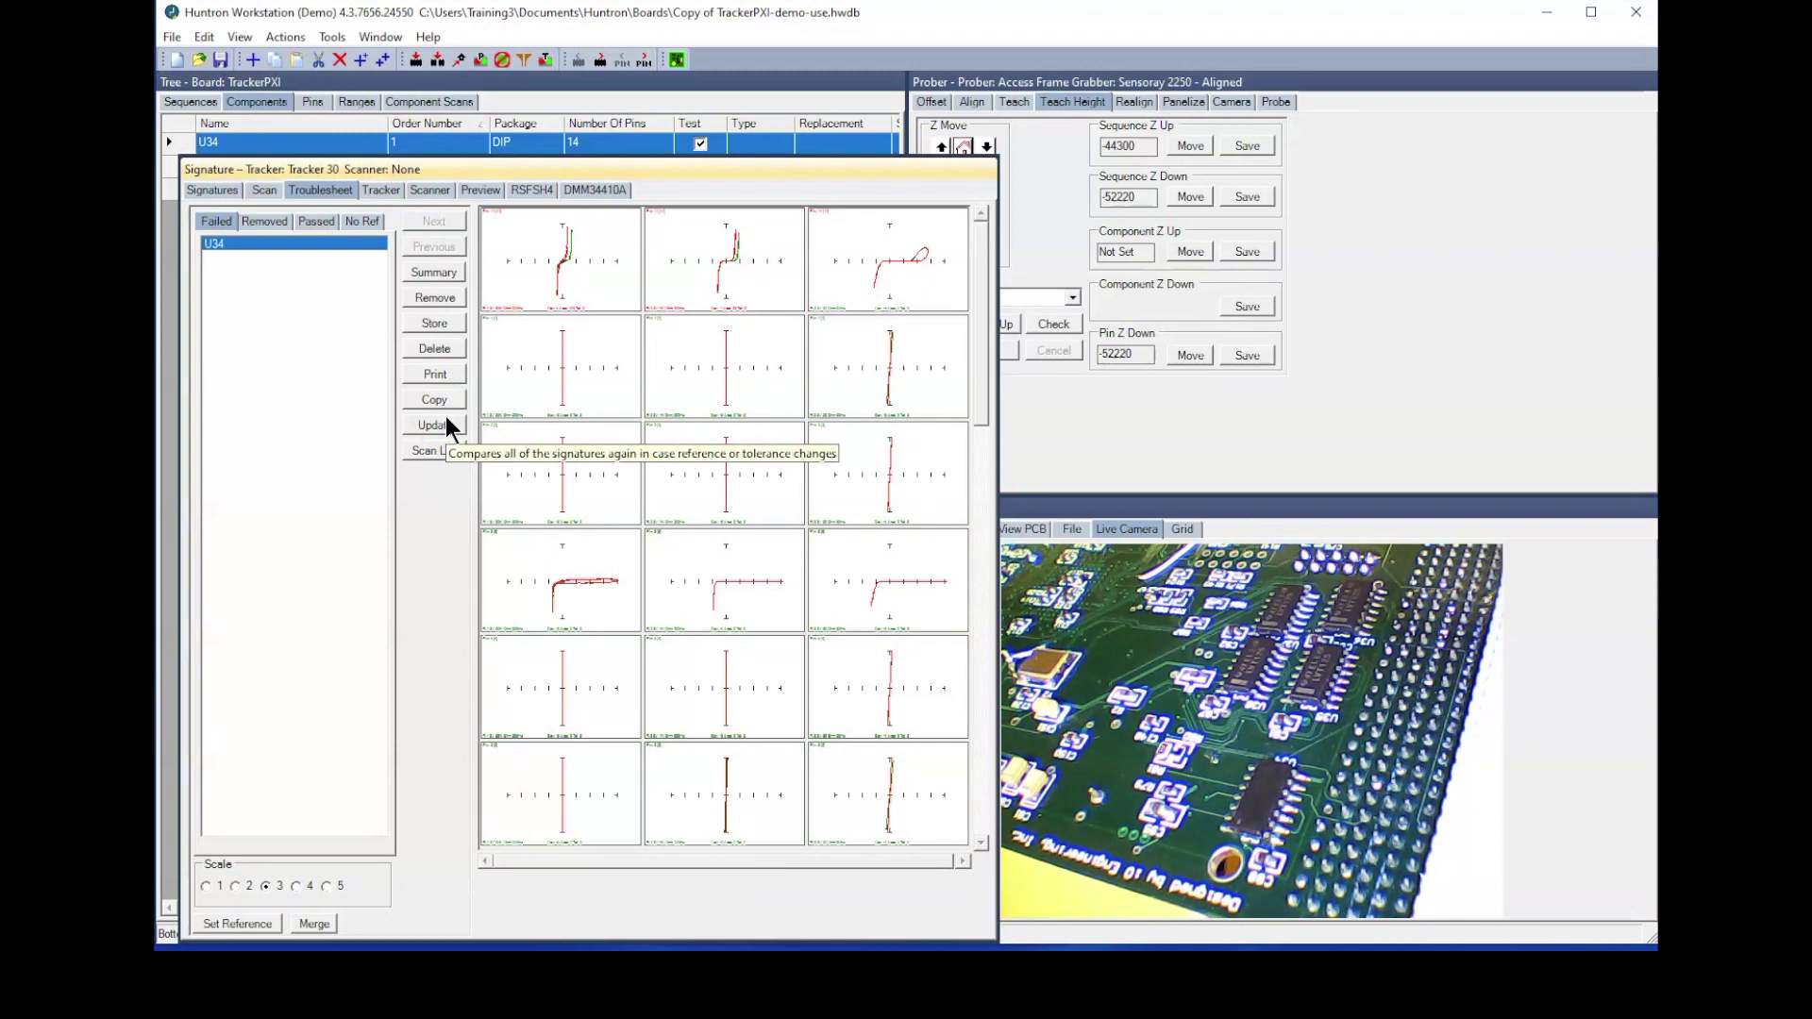
left_click(603, 625)
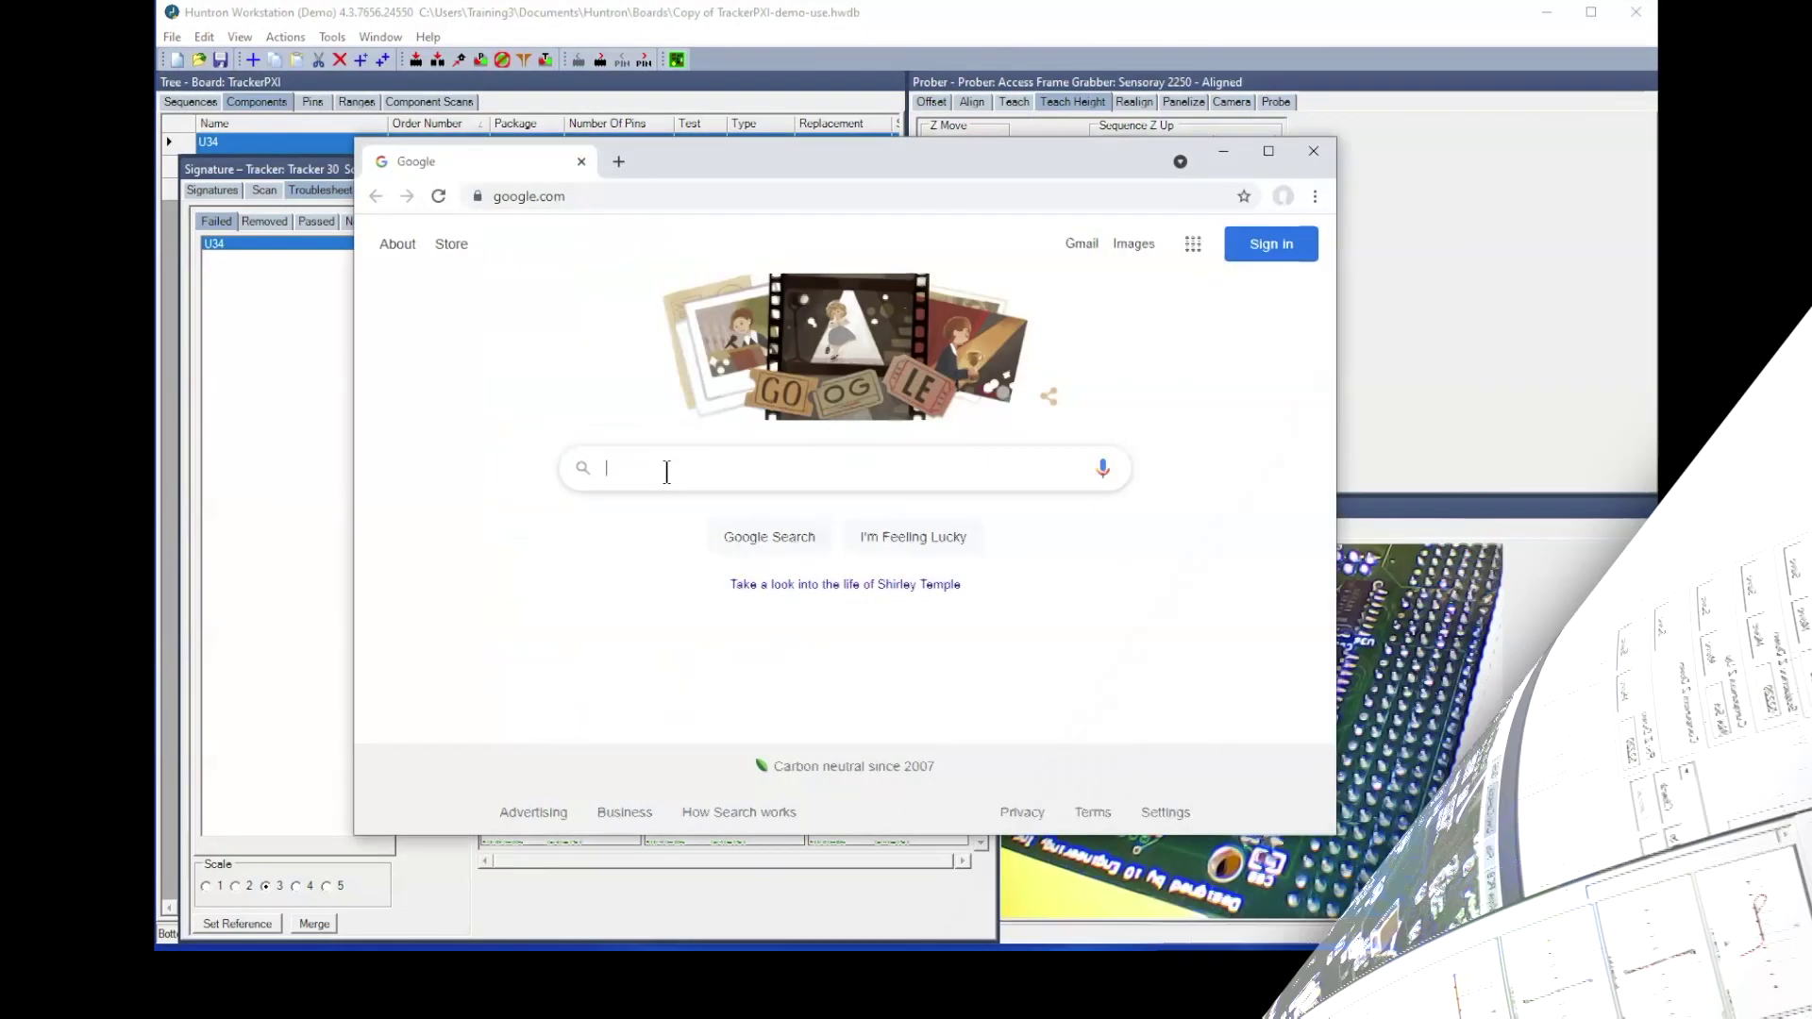
- Search Google for 'conformal coating removal' and scroll down through the results
left_click(667, 469)
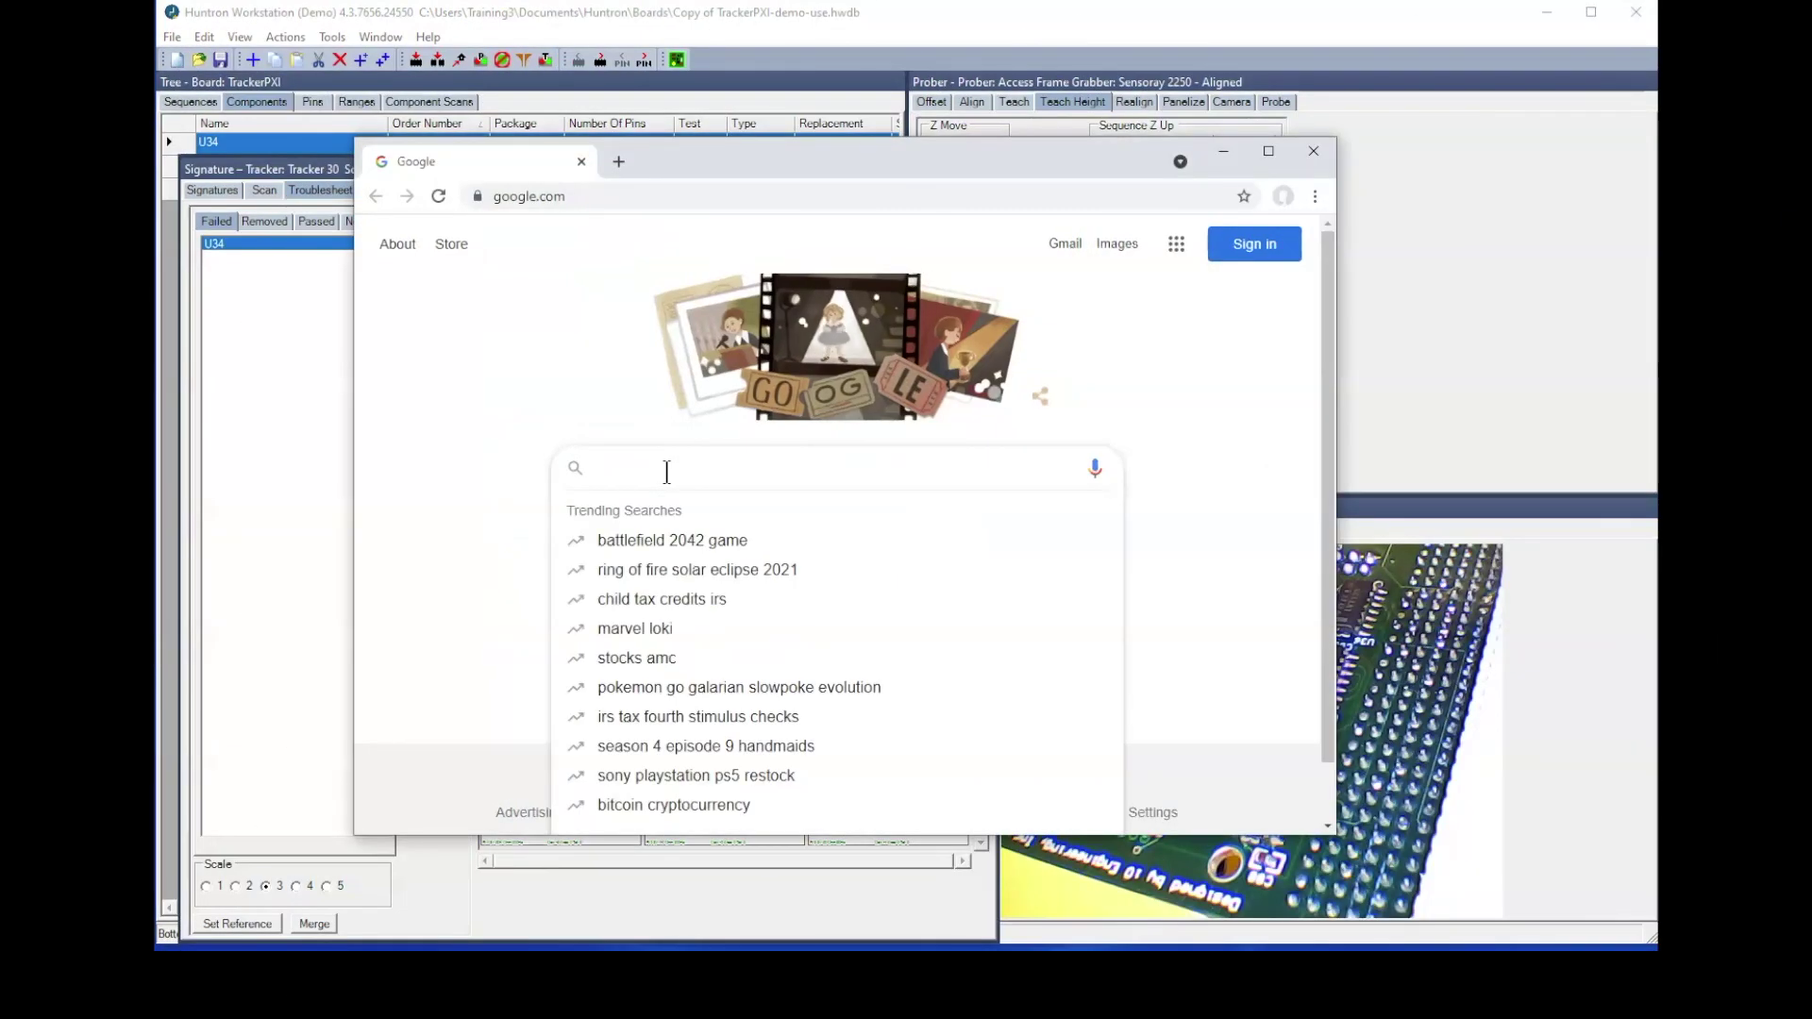
type("conforma")
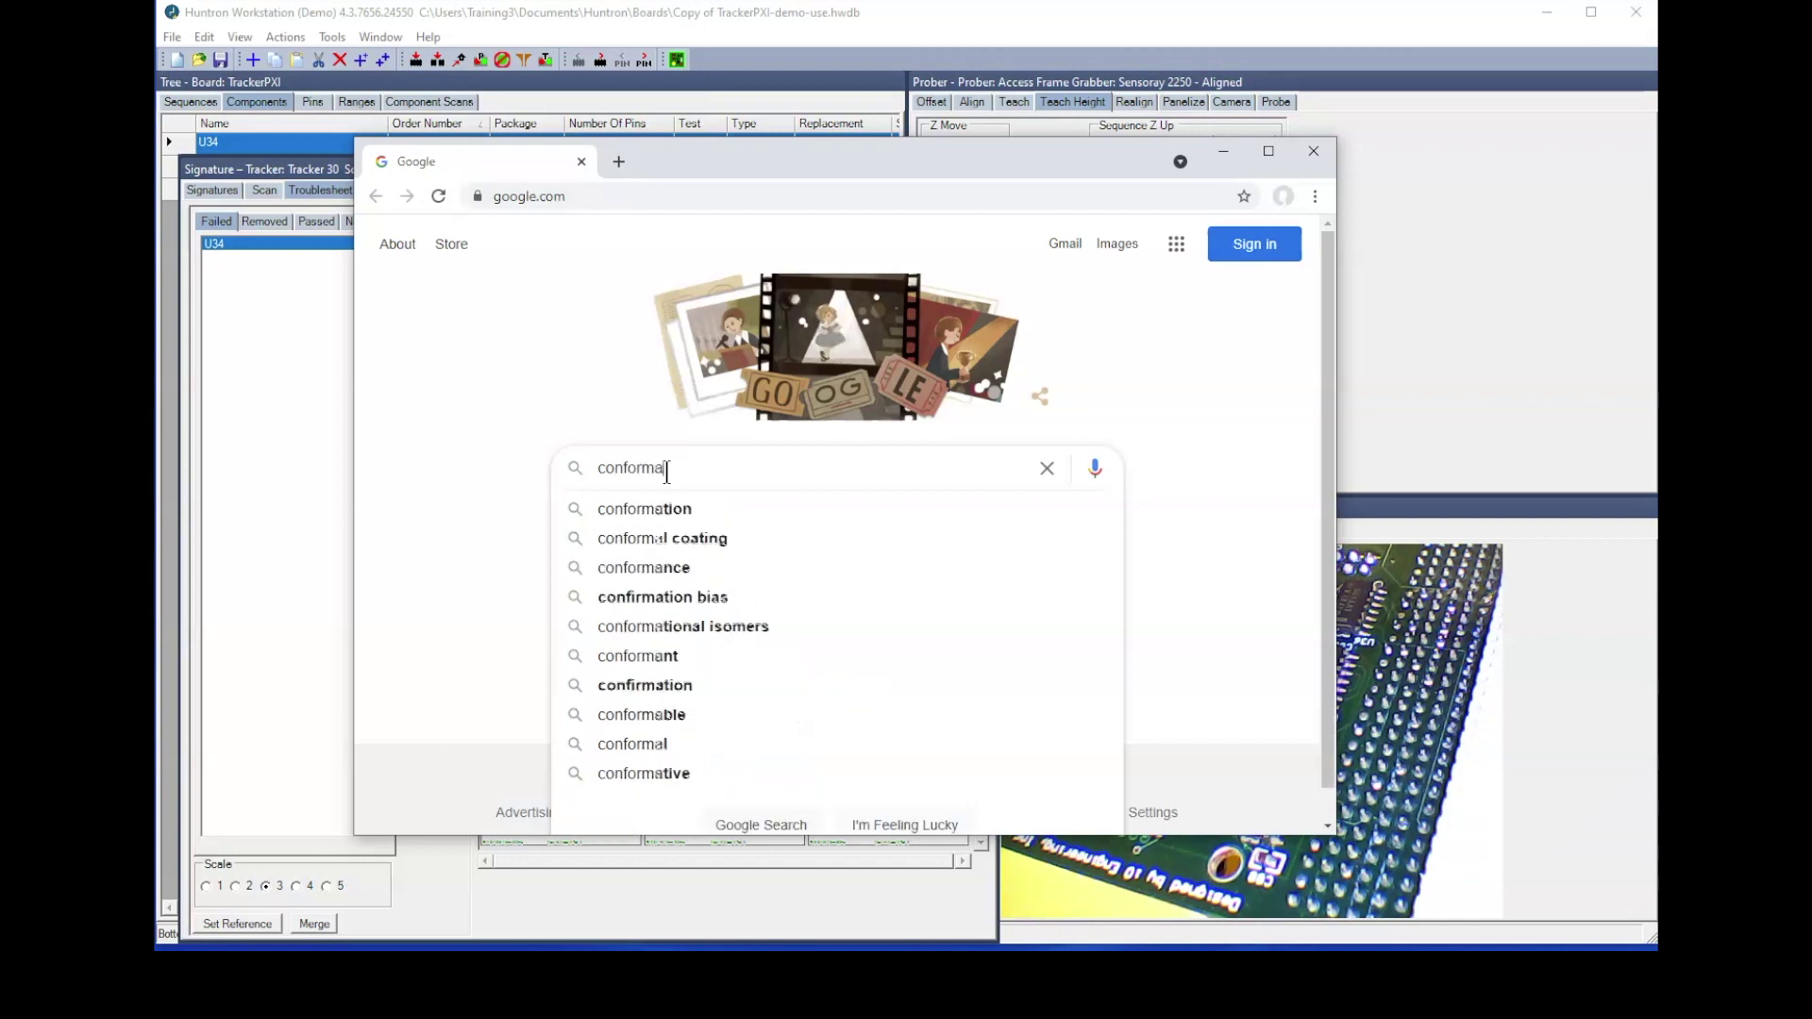
type("l coati")
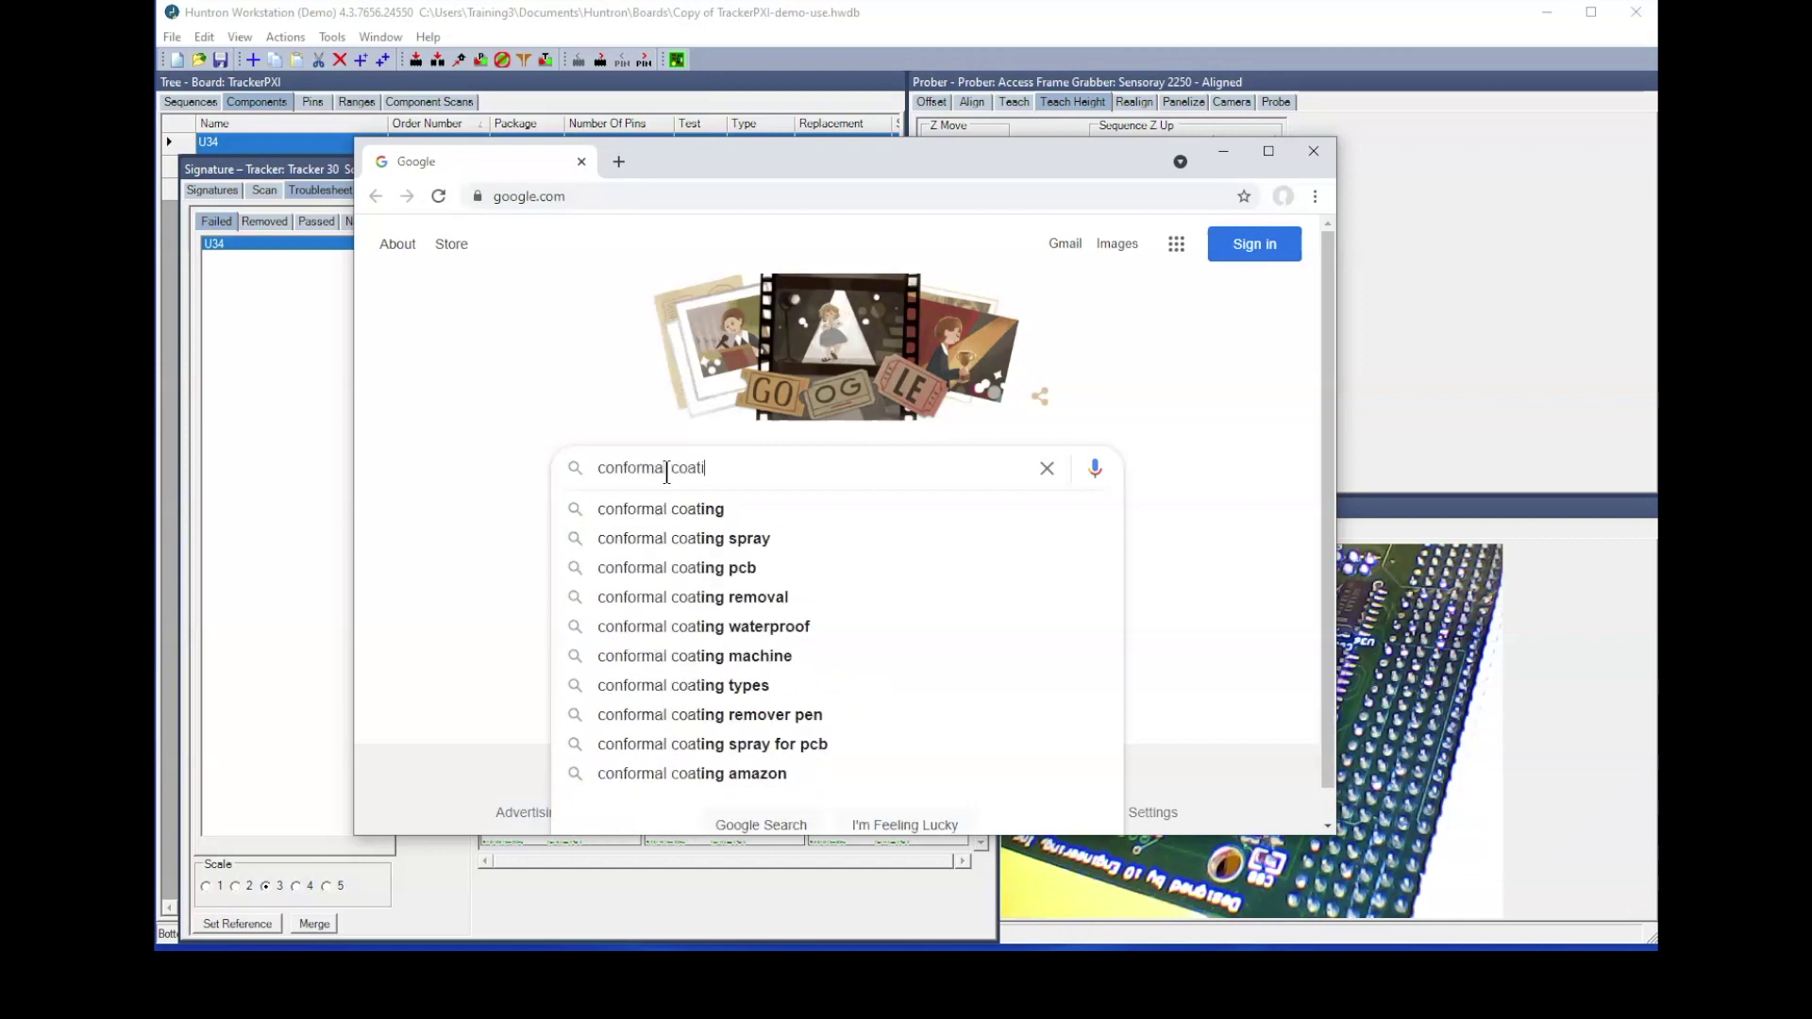
type("ng remo")
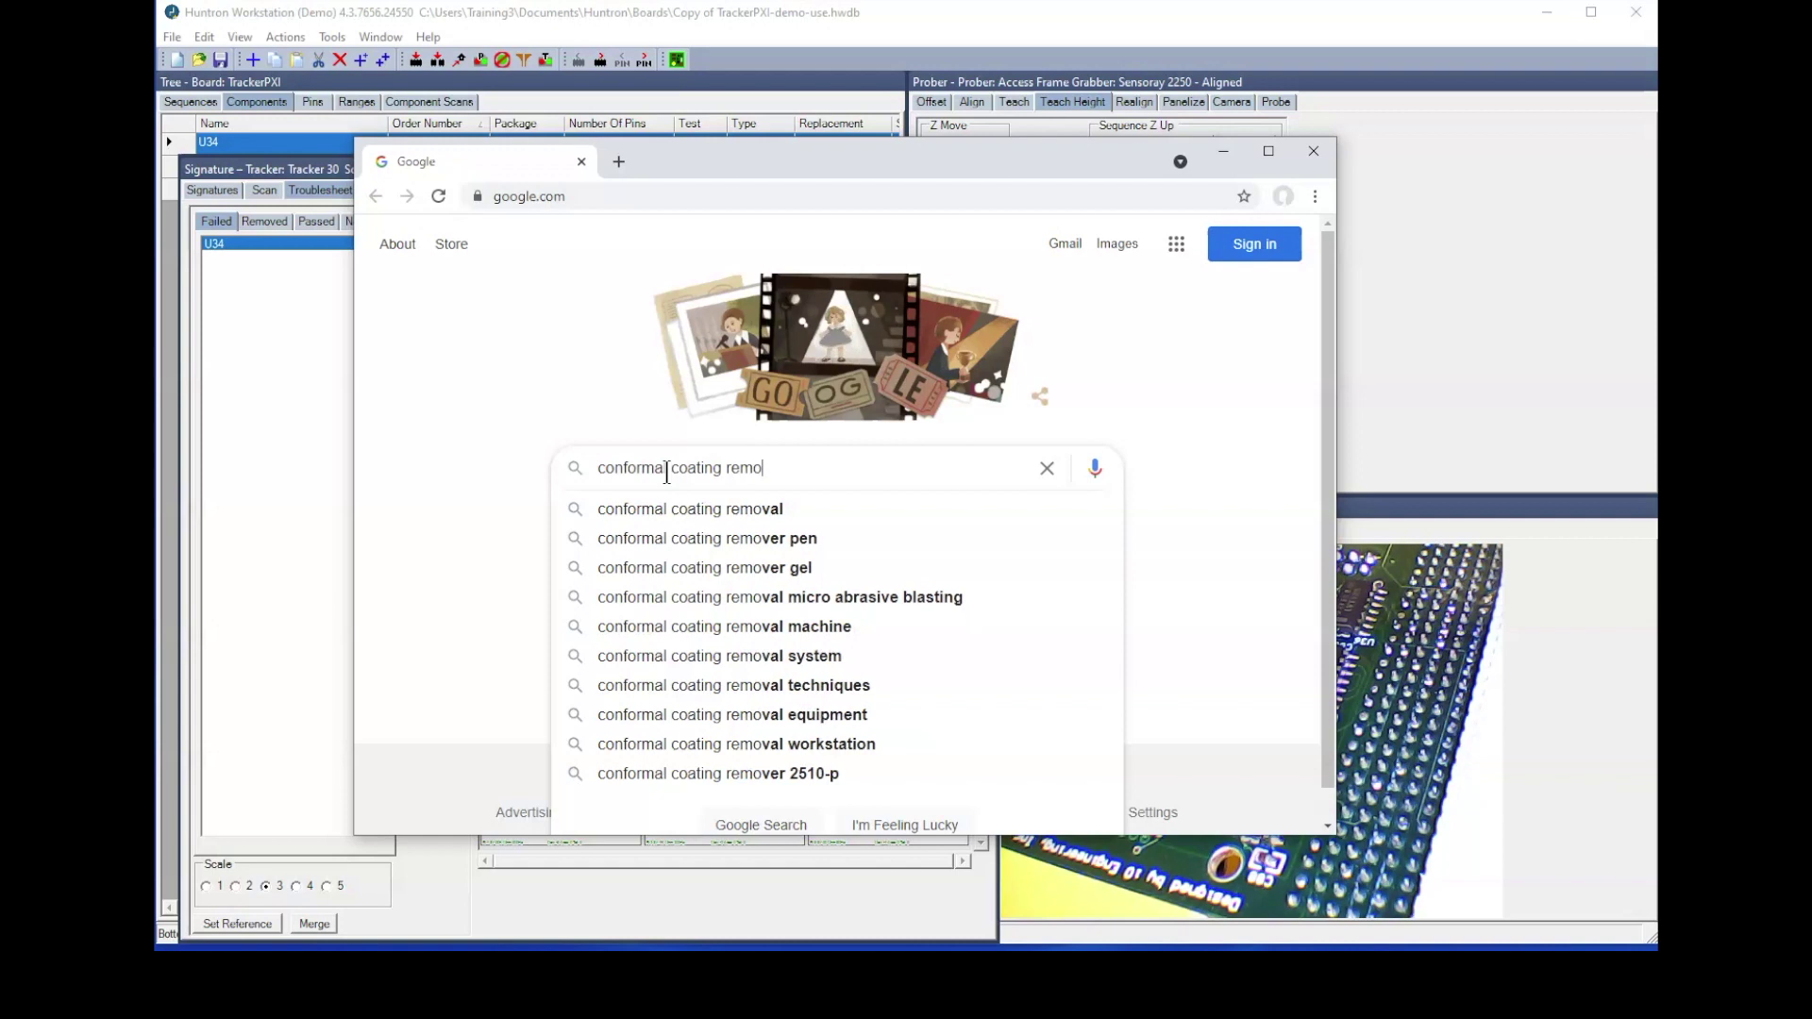
type("val")
key("Return")
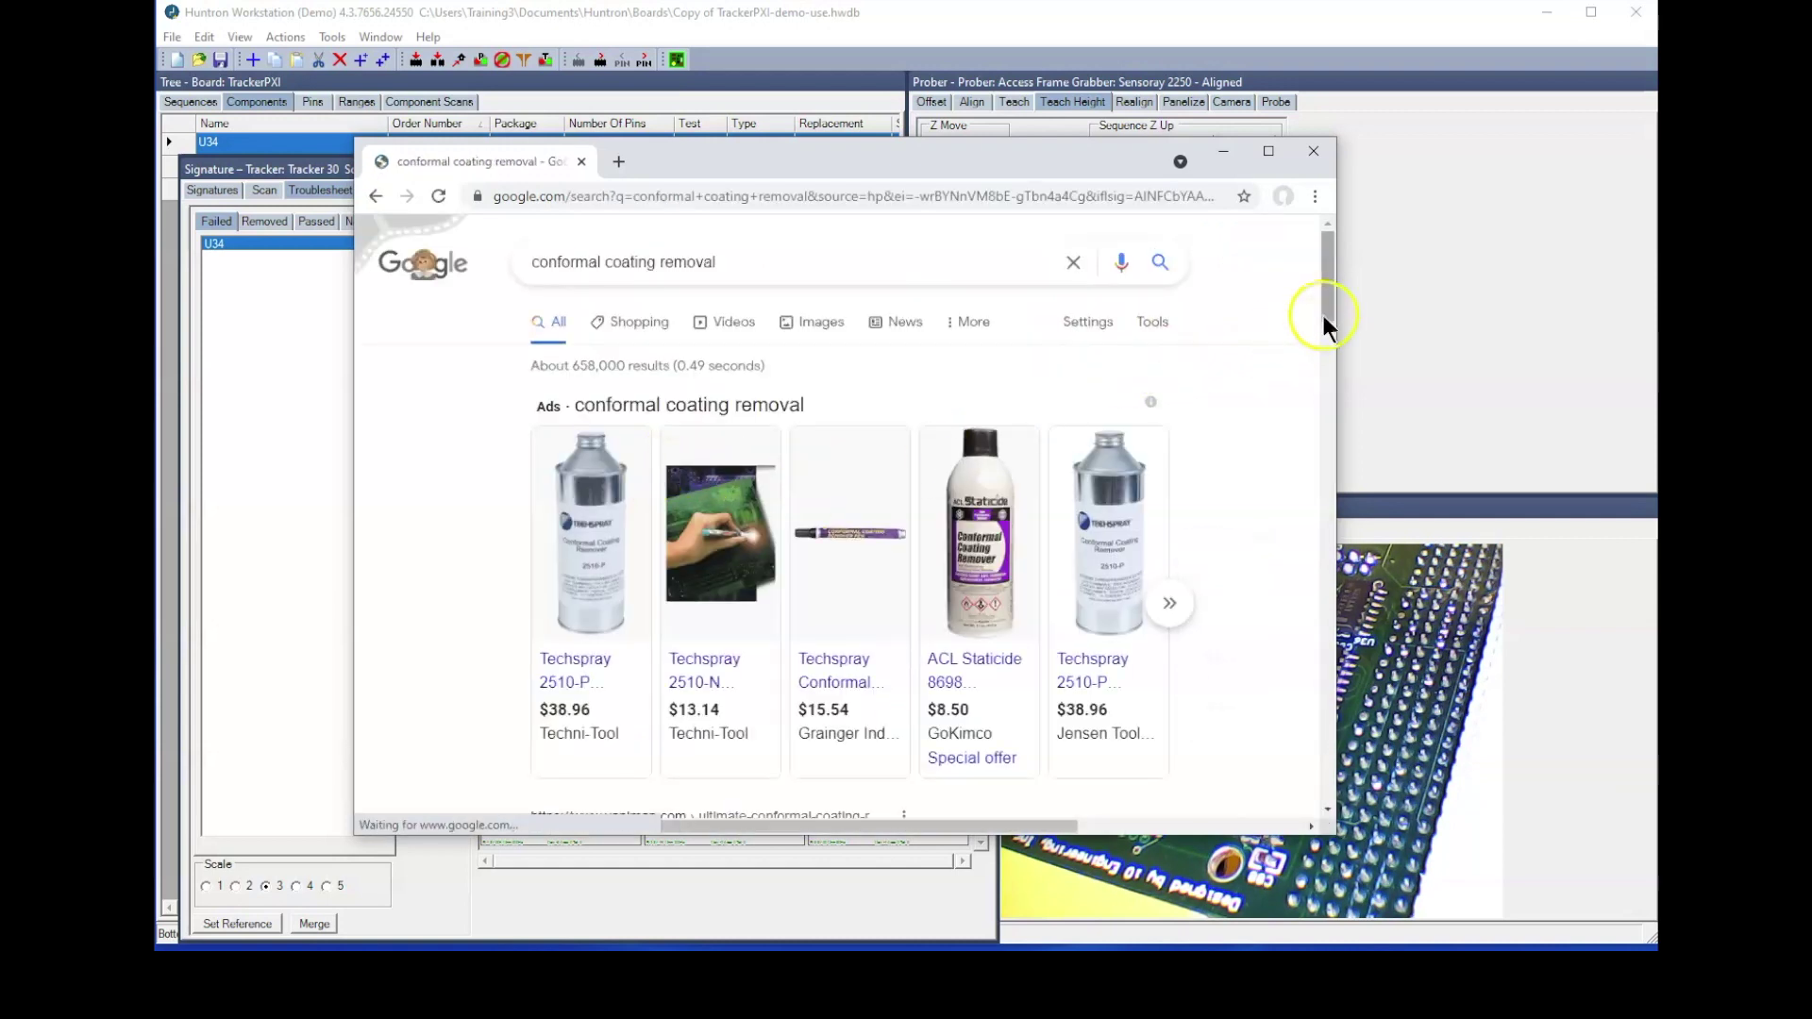
left_click_drag(1329, 306, 1294, 631)
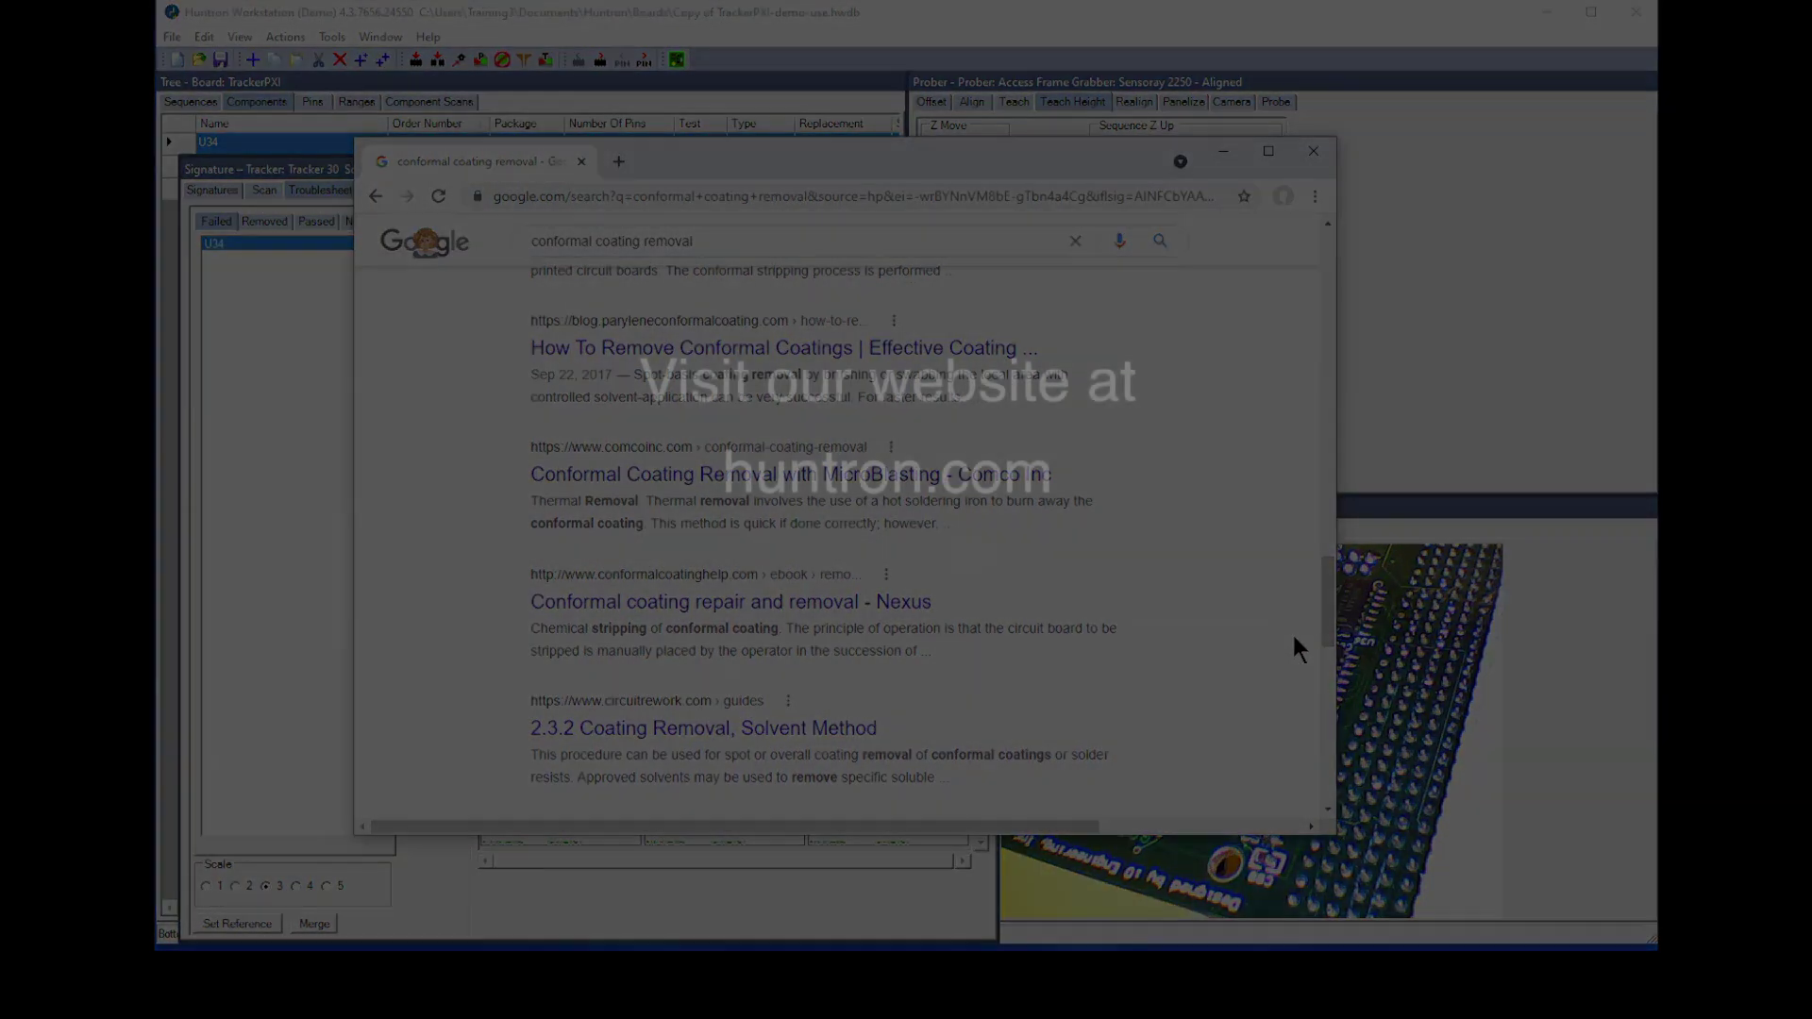